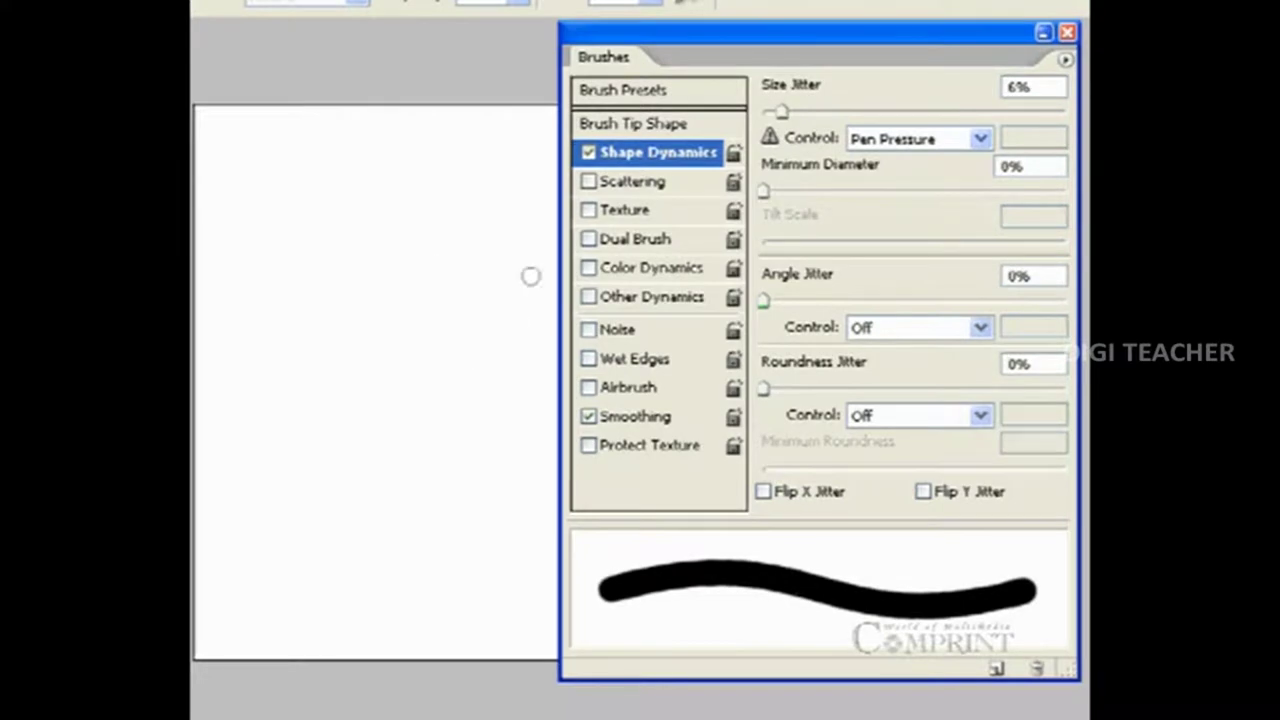
Enable Scattering on the brush, which already has 6% pen-pressure size jitter
click(625, 184)
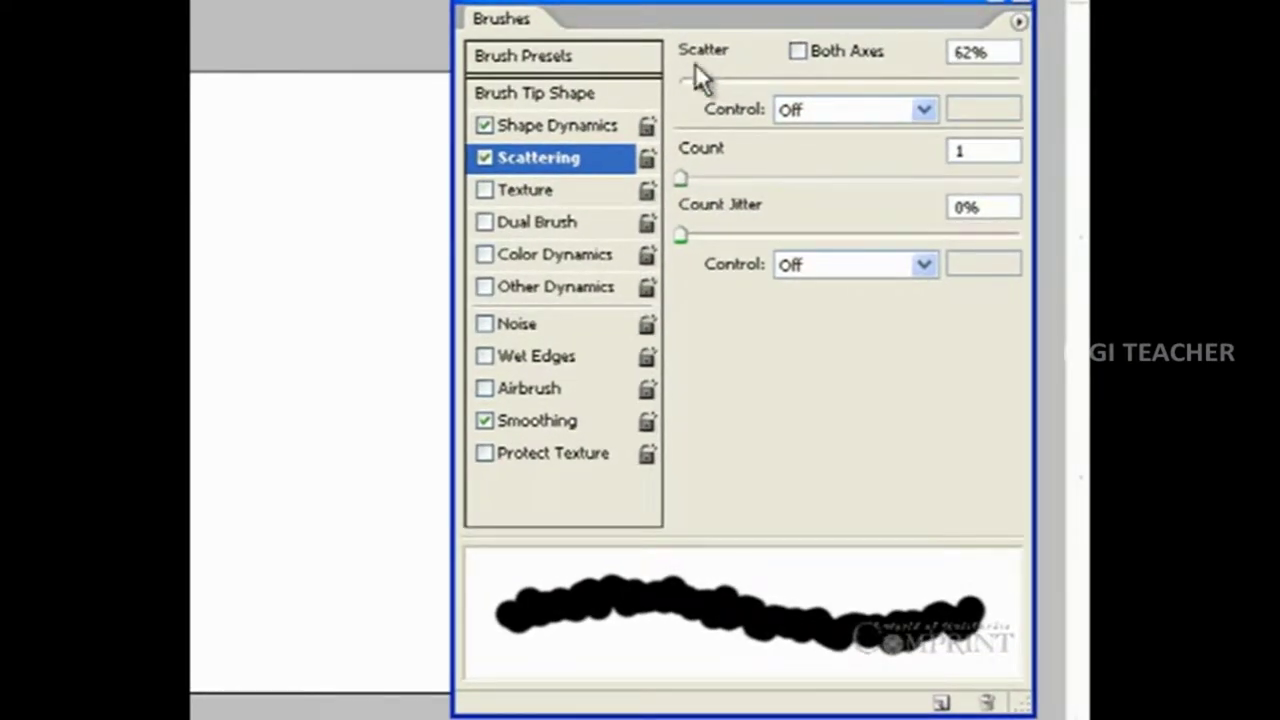
Scatter the brush dabs on Both Axes and raise Scatter to about 607%
mouse_move(701, 76)
mouse_down()
mouse_move(830, 85)
mouse_move(732, 92)
mouse_move(784, 89)
mouse_move(759, 85)
mouse_up()
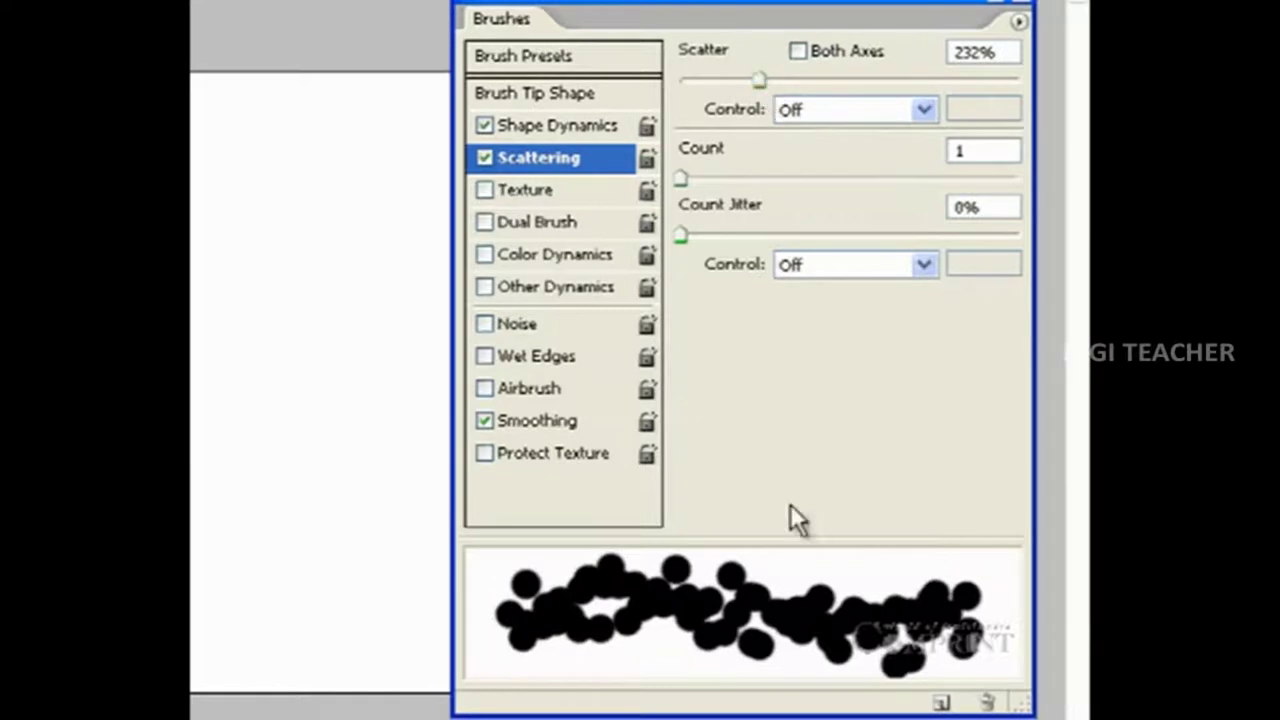
click(797, 50)
mouse_move(760, 79)
mouse_down()
mouse_move(942, 79)
mouse_move(793, 79)
mouse_move(921, 79)
mouse_move(869, 79)
mouse_move(888, 82)
mouse_up()
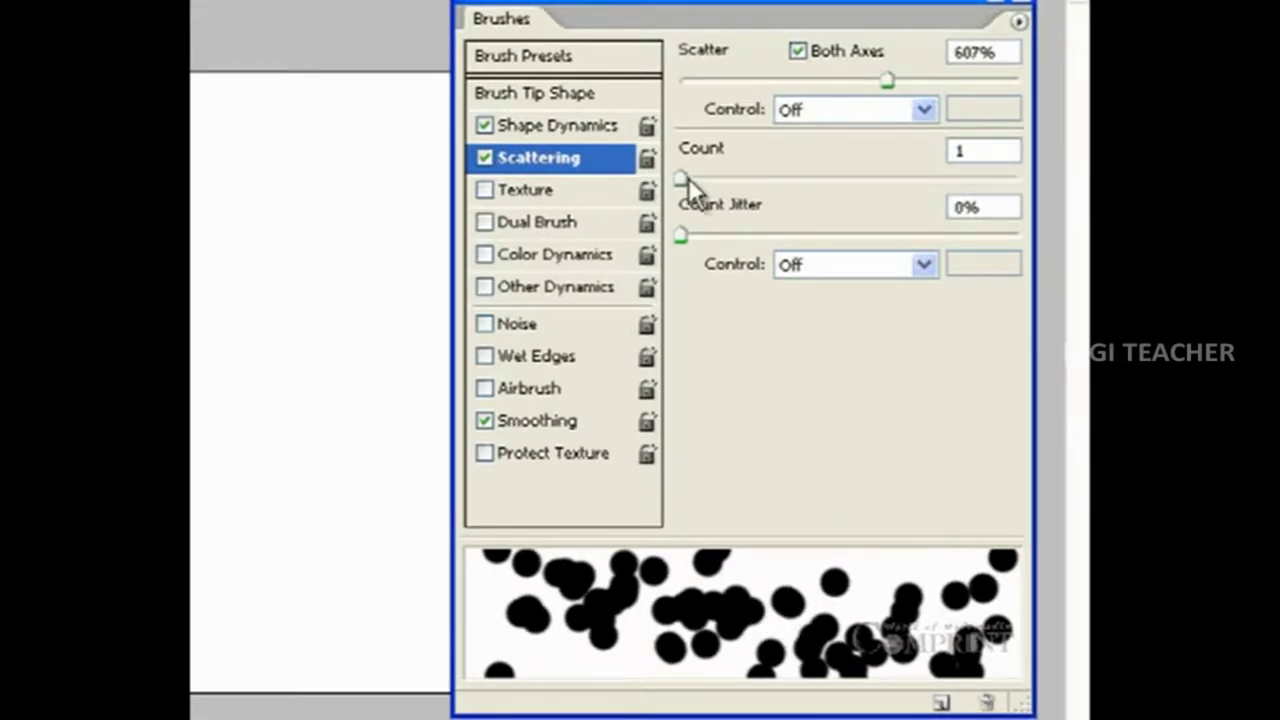
Set scatter Count to 2 with about 50% Count Jitter, then paint an orange test stroke
mouse_move(685, 176)
mouse_down()
mouse_move(740, 176)
mouse_move(692, 177)
mouse_up()
drag(681, 233, 767, 233)
drag(792, 234, 759, 232)
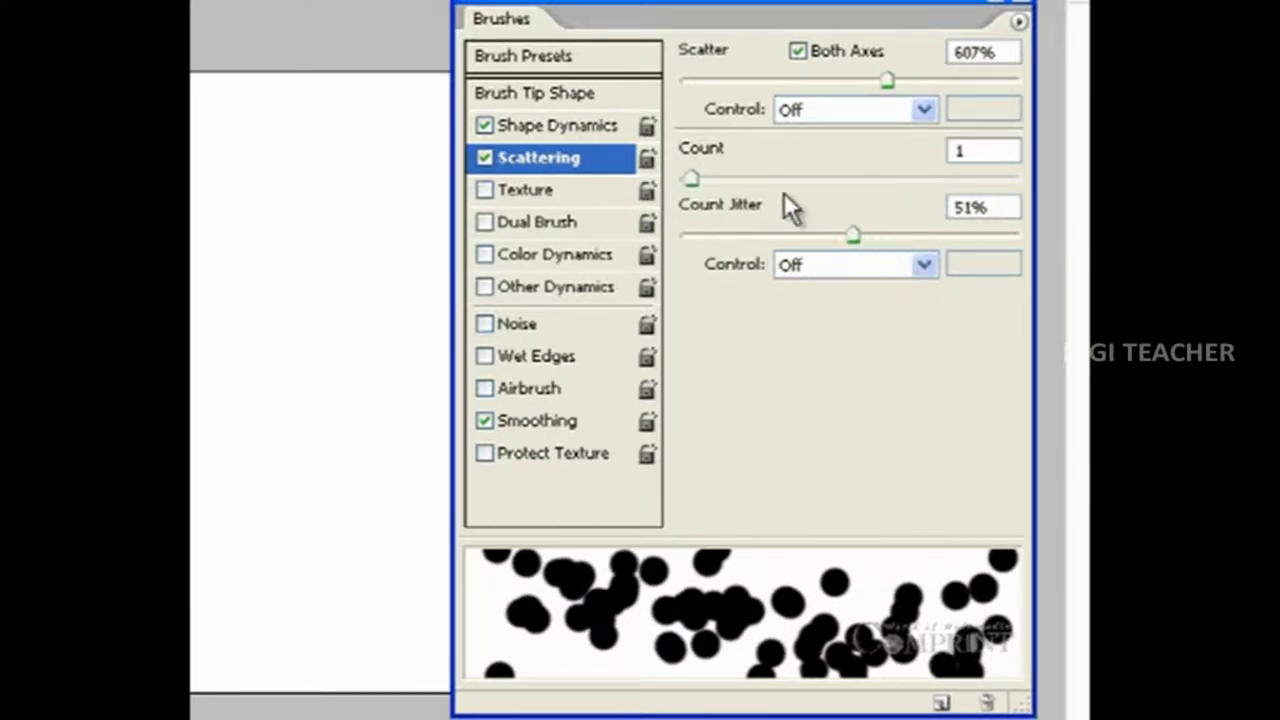
drag(698, 176, 702, 177)
mouse_move(852, 234)
mouse_down()
mouse_move(958, 234)
mouse_move(735, 234)
mouse_move(1012, 232)
mouse_move(848, 234)
mouse_up()
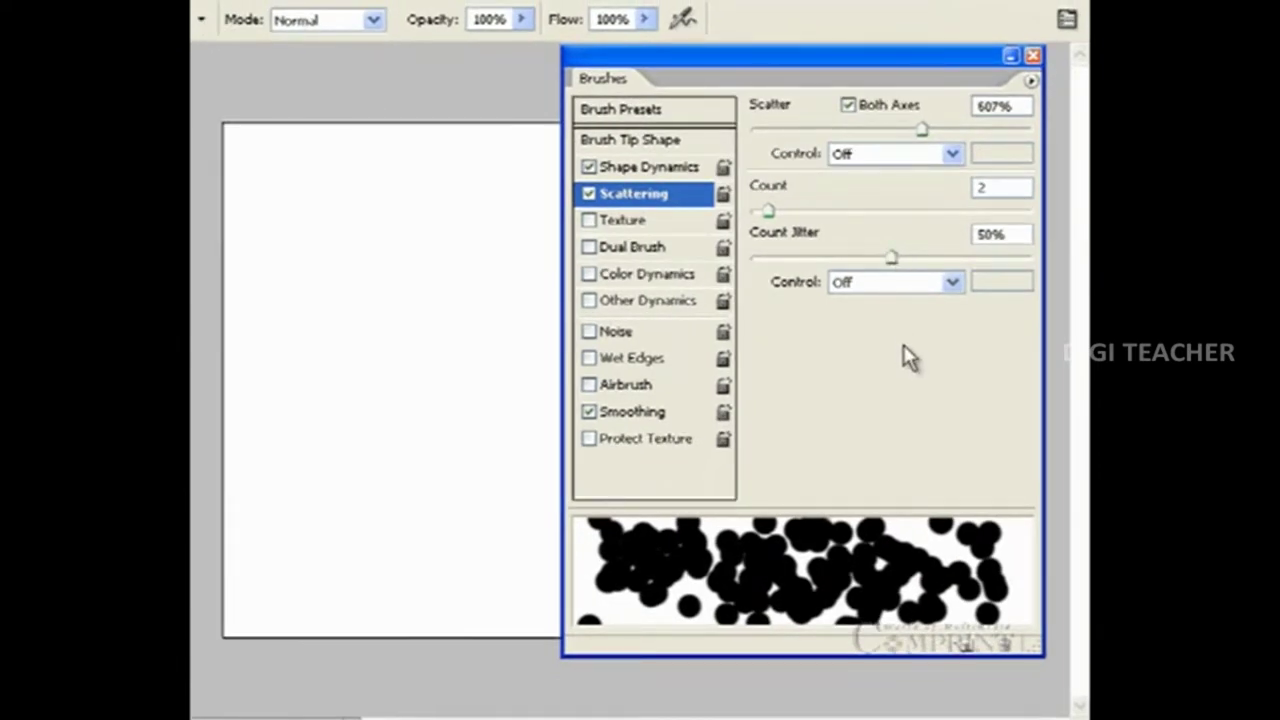
mouse_move(421, 328)
mouse_down()
mouse_move(380, 330)
mouse_move(370, 400)
mouse_move(420, 420)
mouse_move(480, 320)
mouse_up()
mouse_move(461, 272)
mouse_down()
mouse_move(405, 200)
mouse_move(345, 270)
mouse_move(329, 322)
mouse_up()
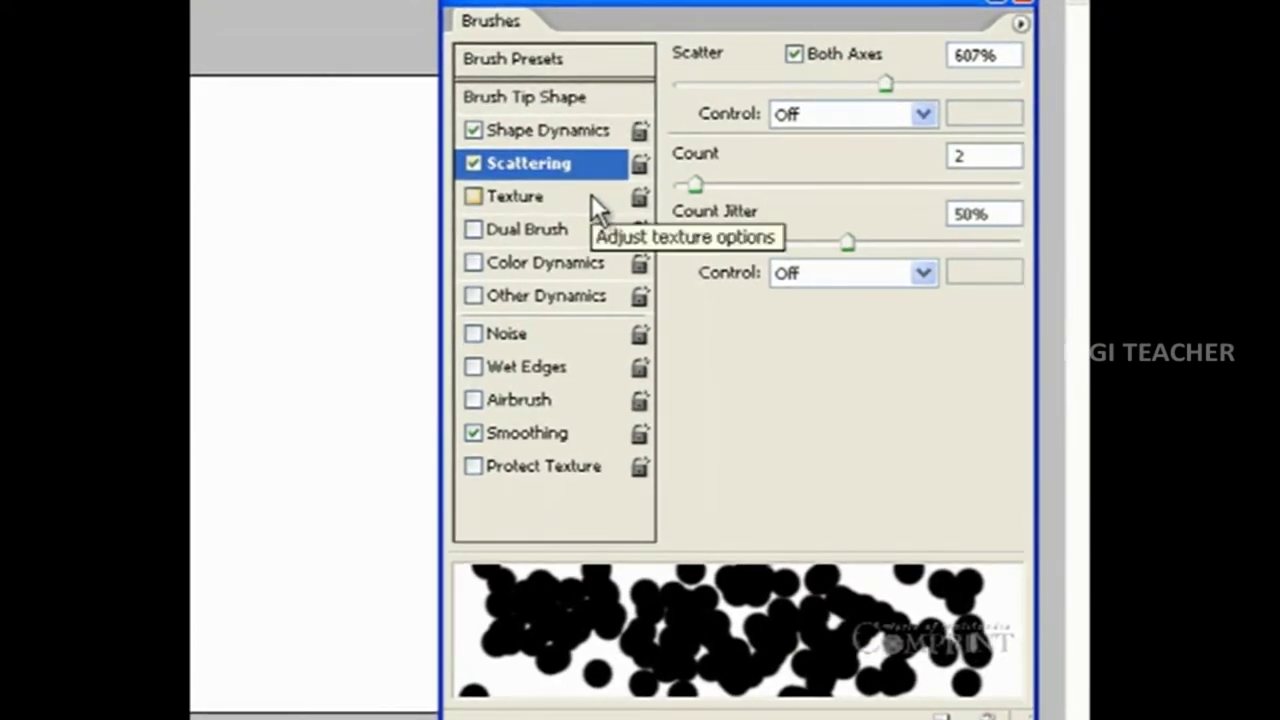
Enable brush Texture and pick the red pattern after trying pebble, brown and golden swatches
click(584, 196)
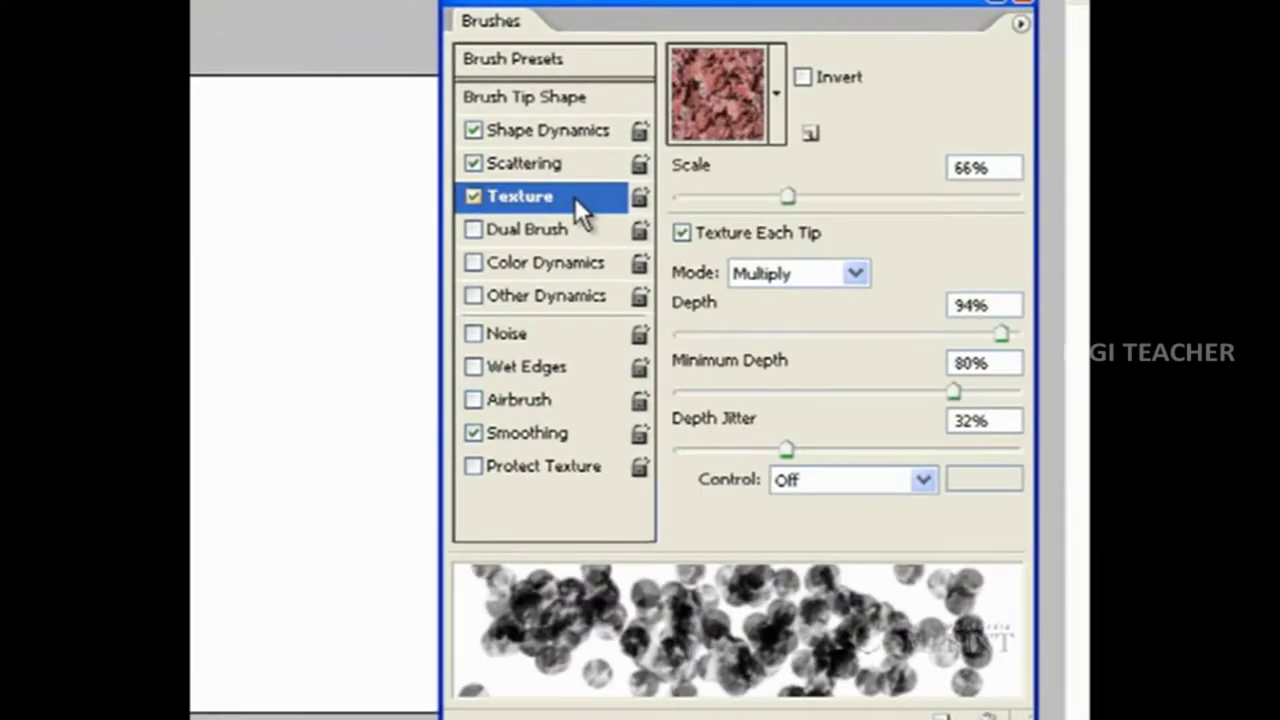
click(777, 130)
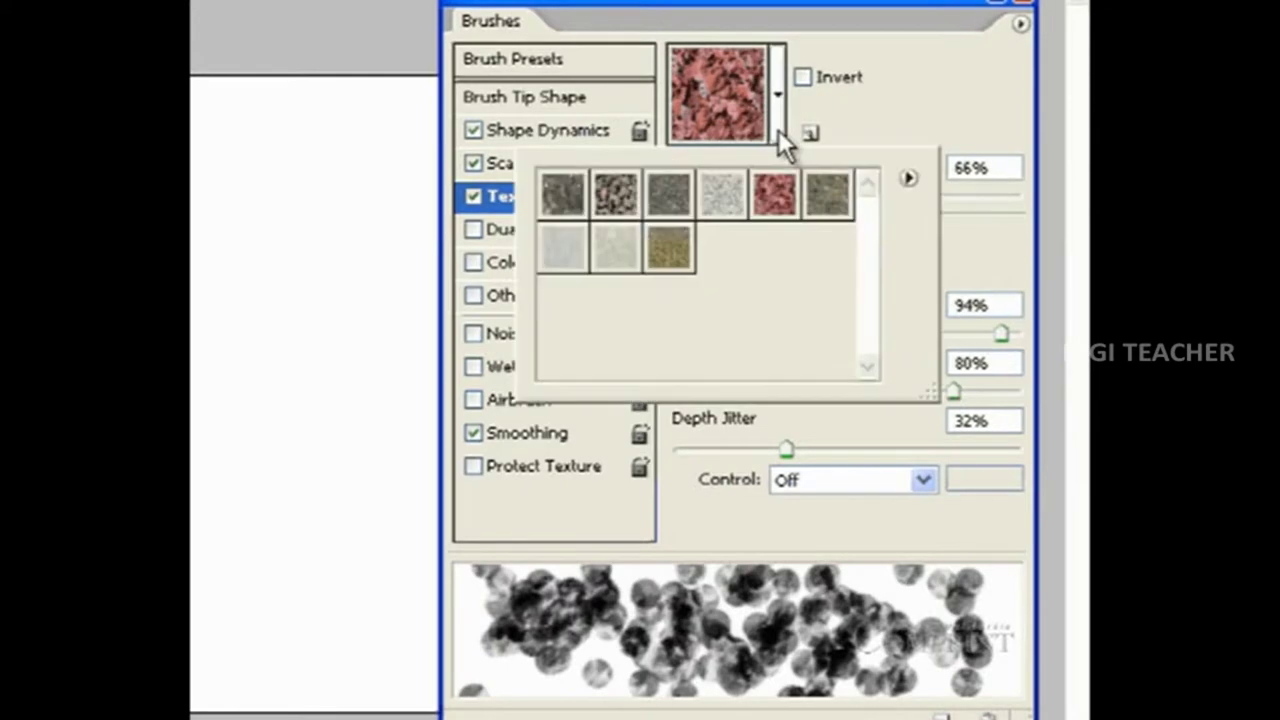
click(615, 198)
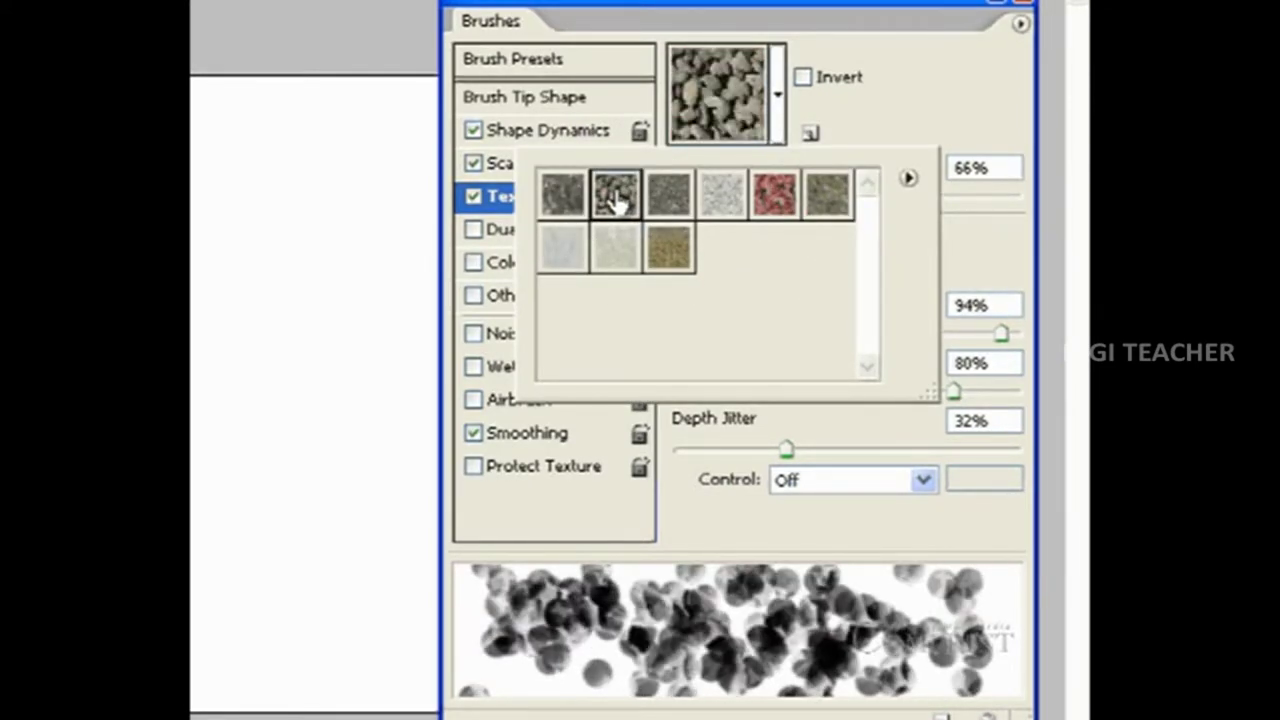
click(773, 194)
click(830, 196)
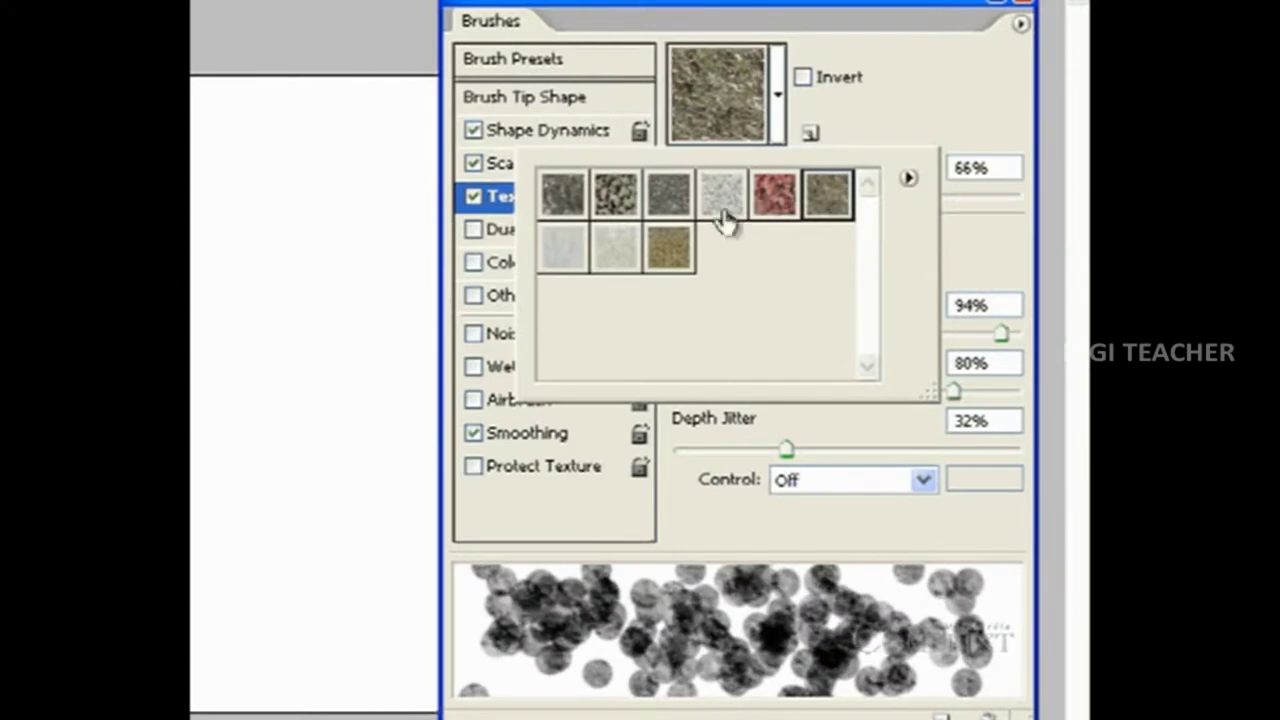
click(668, 248)
click(620, 200)
click(773, 194)
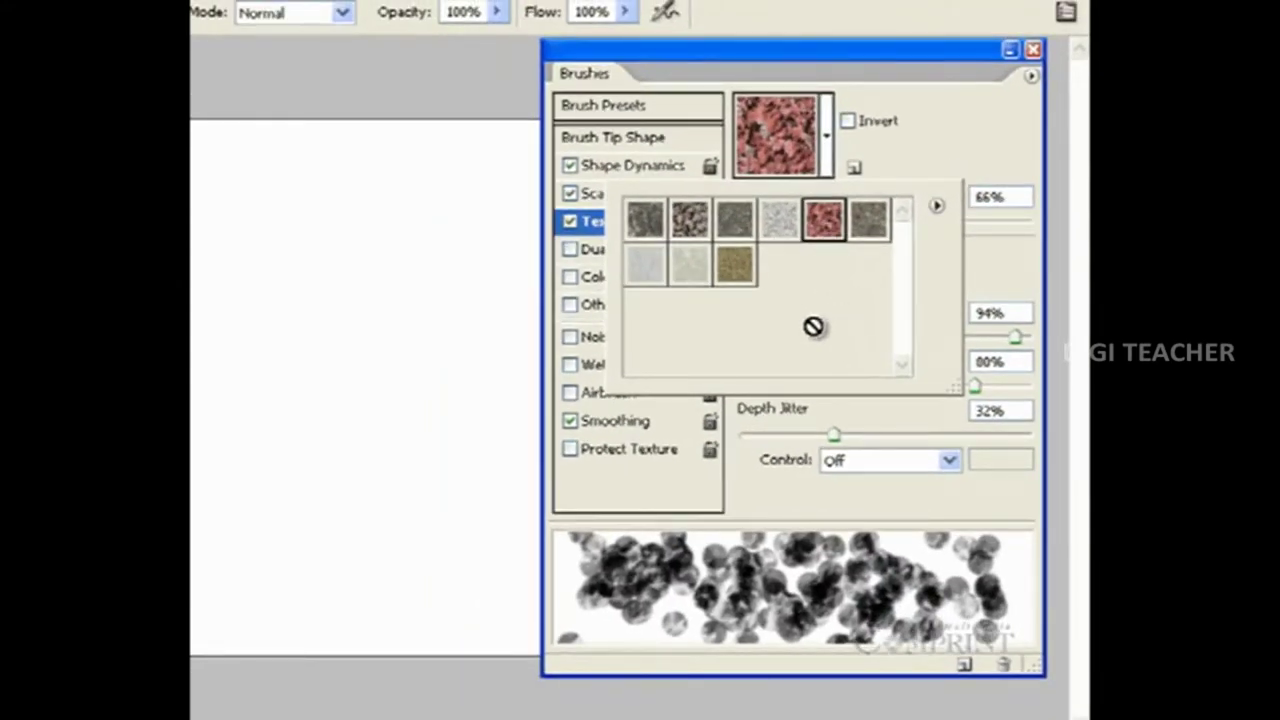
click(343, 303)
Paint two orange textured strokes on the left, then show the pattern library menu
mouse_move(343, 303)
mouse_down()
mouse_move(390, 320)
mouse_move(375, 400)
mouse_move(270, 480)
mouse_move(400, 517)
mouse_move(442, 490)
mouse_up()
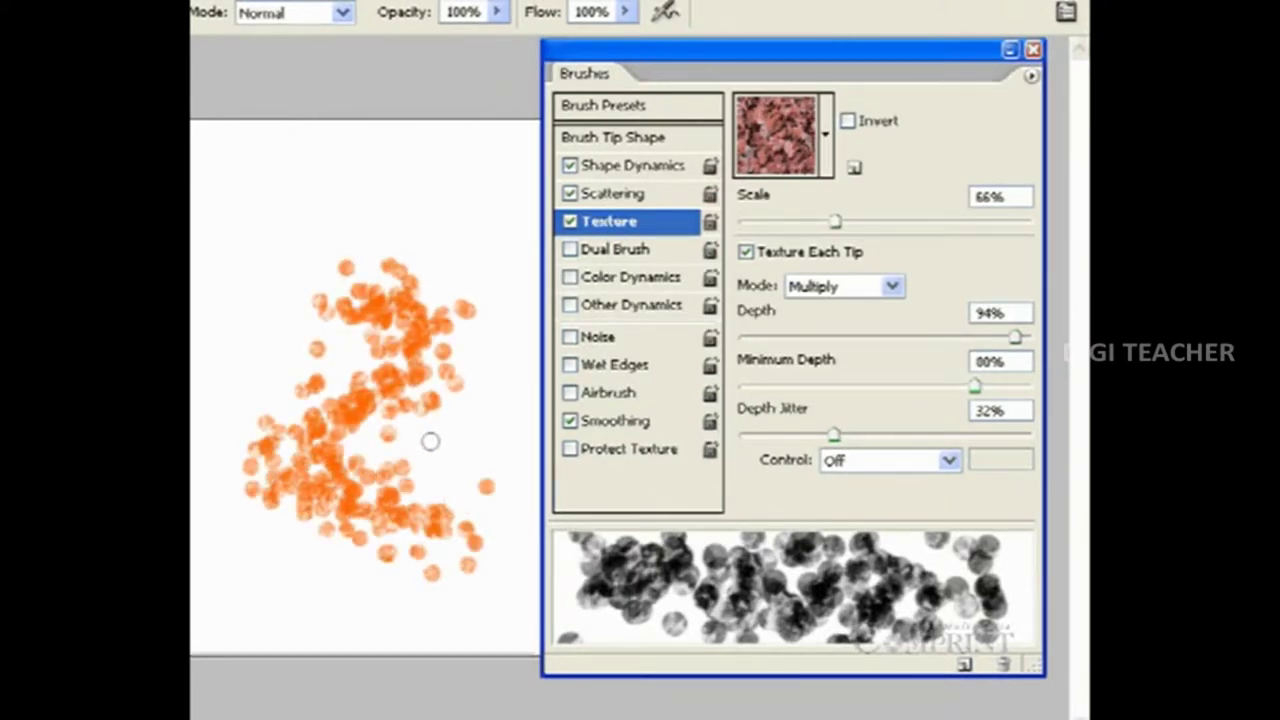
mouse_move(430, 436)
mouse_down()
mouse_move(463, 449)
mouse_move(485, 328)
mouse_move(410, 230)
mouse_move(337, 234)
mouse_move(286, 349)
mouse_move(218, 340)
mouse_up()
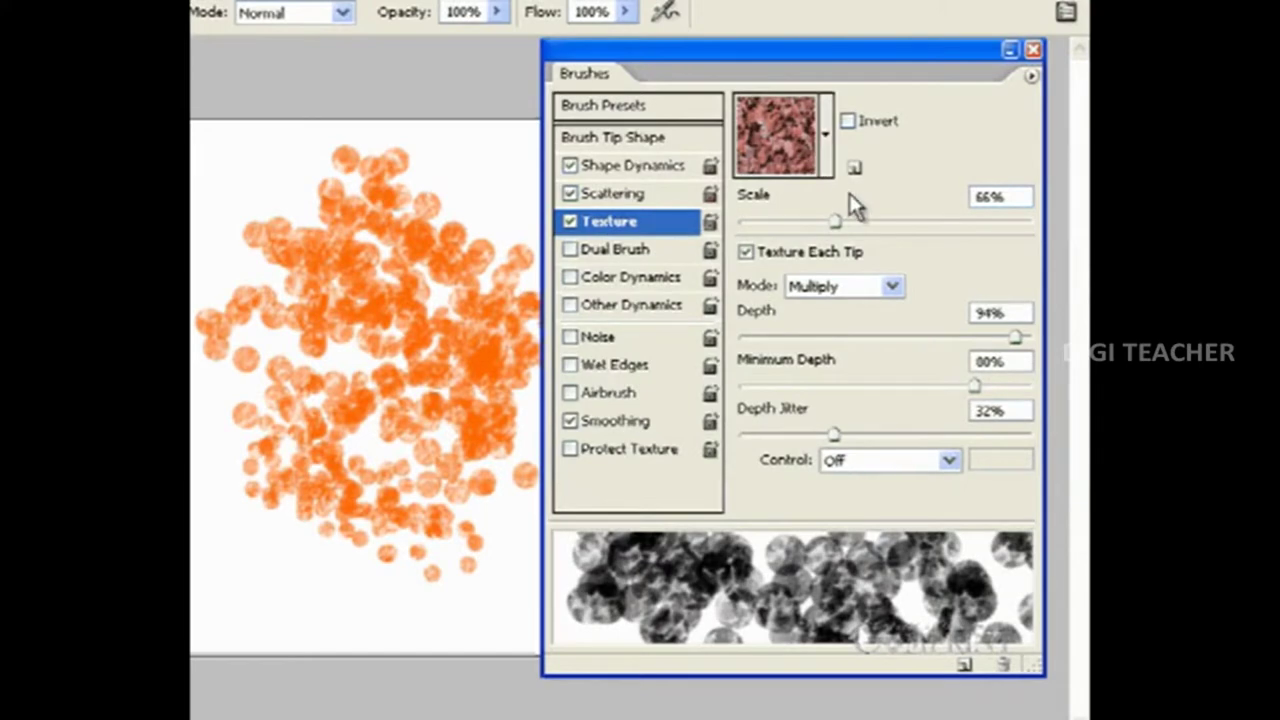
click(826, 134)
click(934, 206)
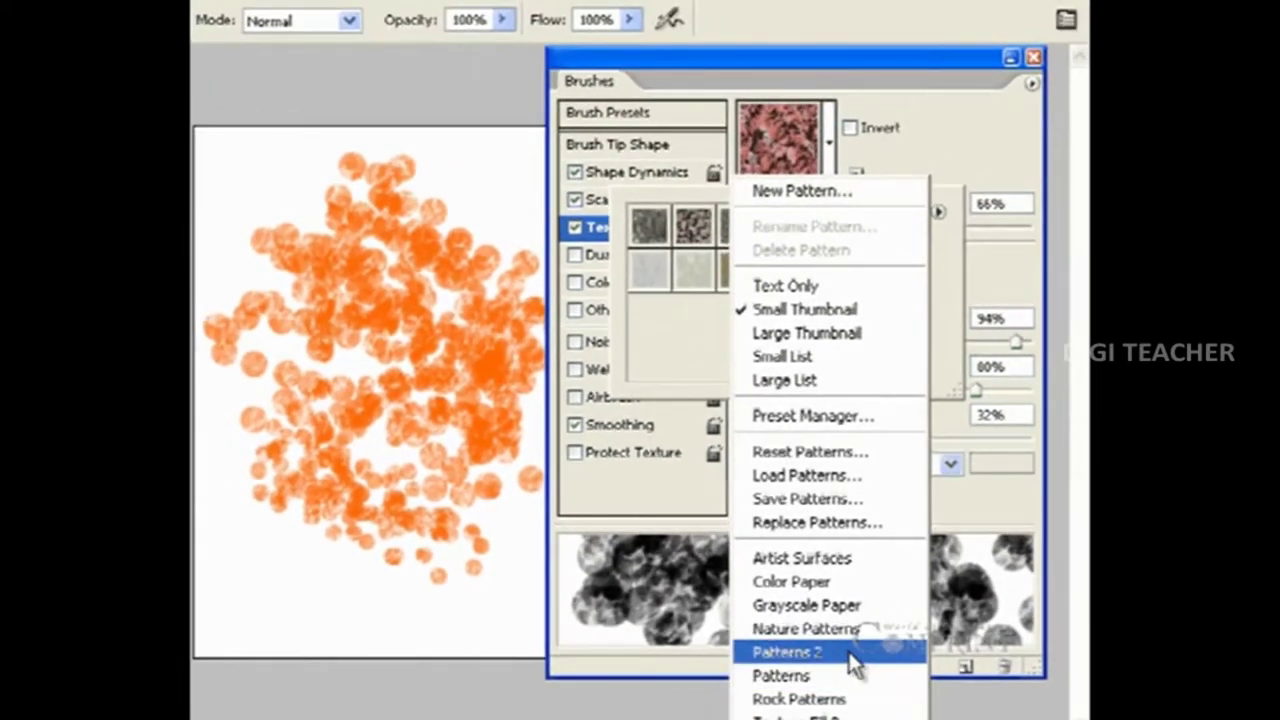
Load Patterns 2, apply its purple pattern as texture, and paint a stroke across the top
click(787, 652)
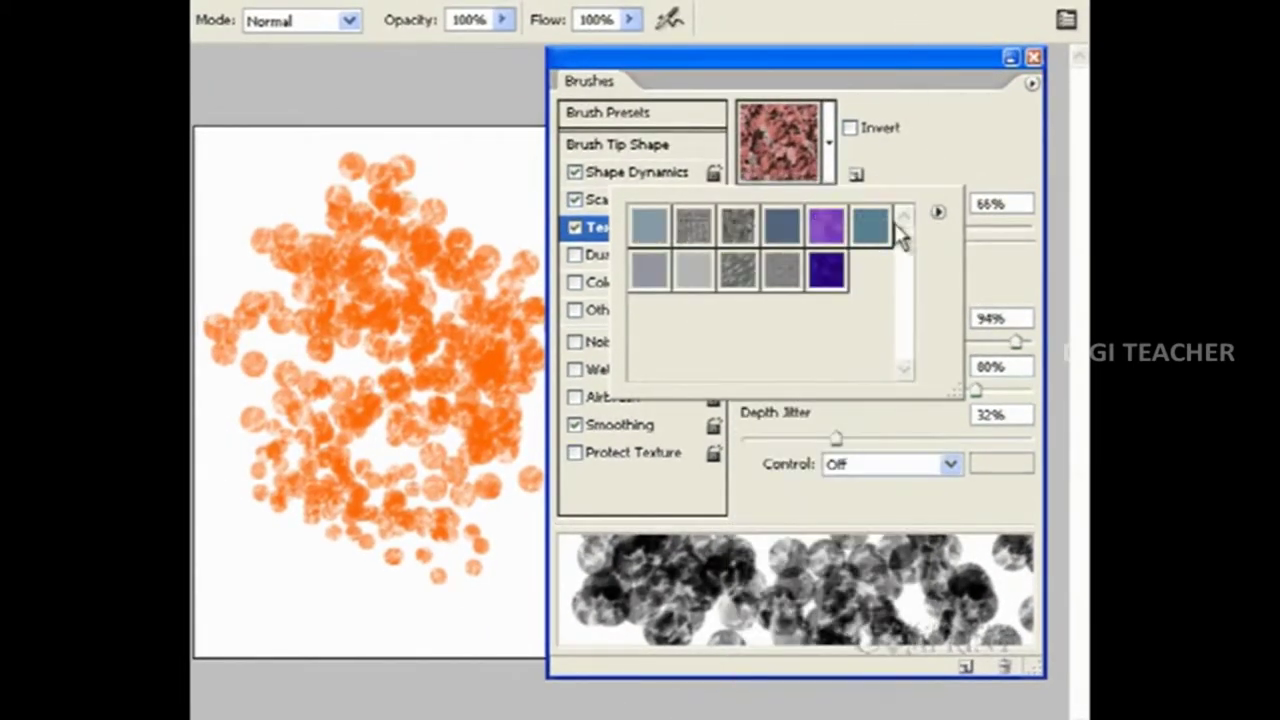
double_click(826, 222)
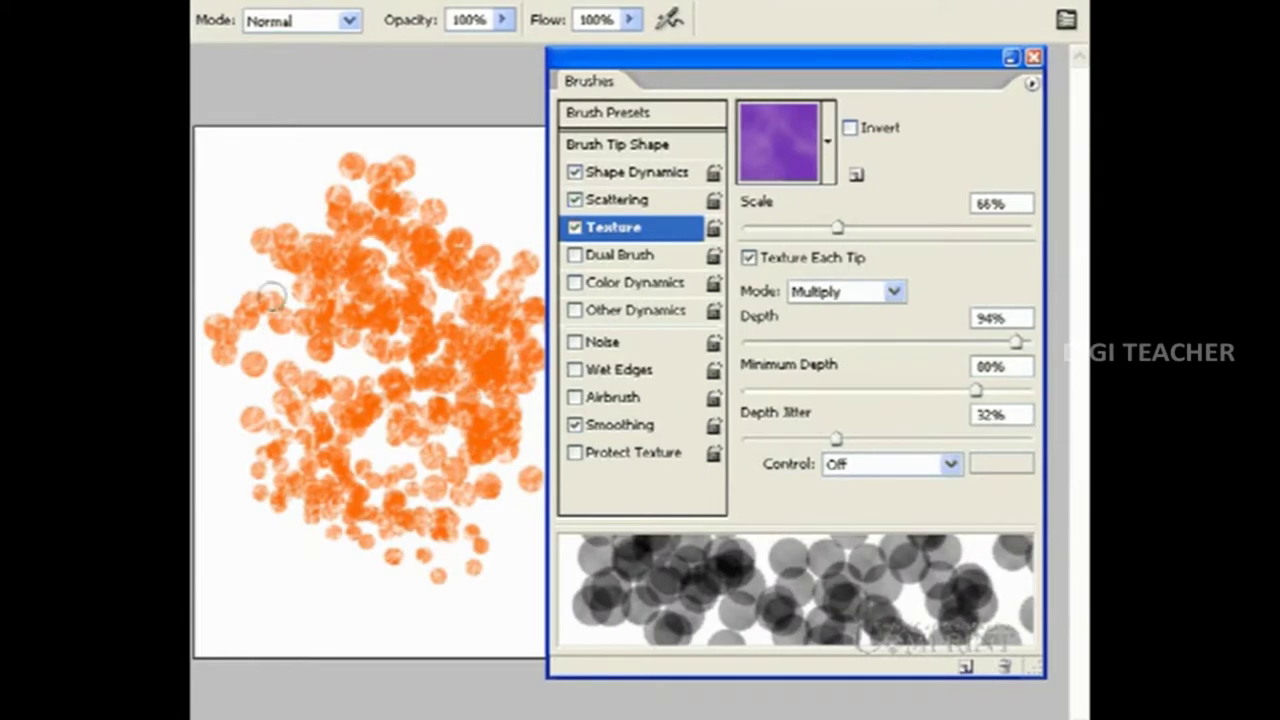
mouse_move(429, 162)
mouse_down()
mouse_move(441, 199)
mouse_move(300, 191)
mouse_move(254, 256)
mouse_up()
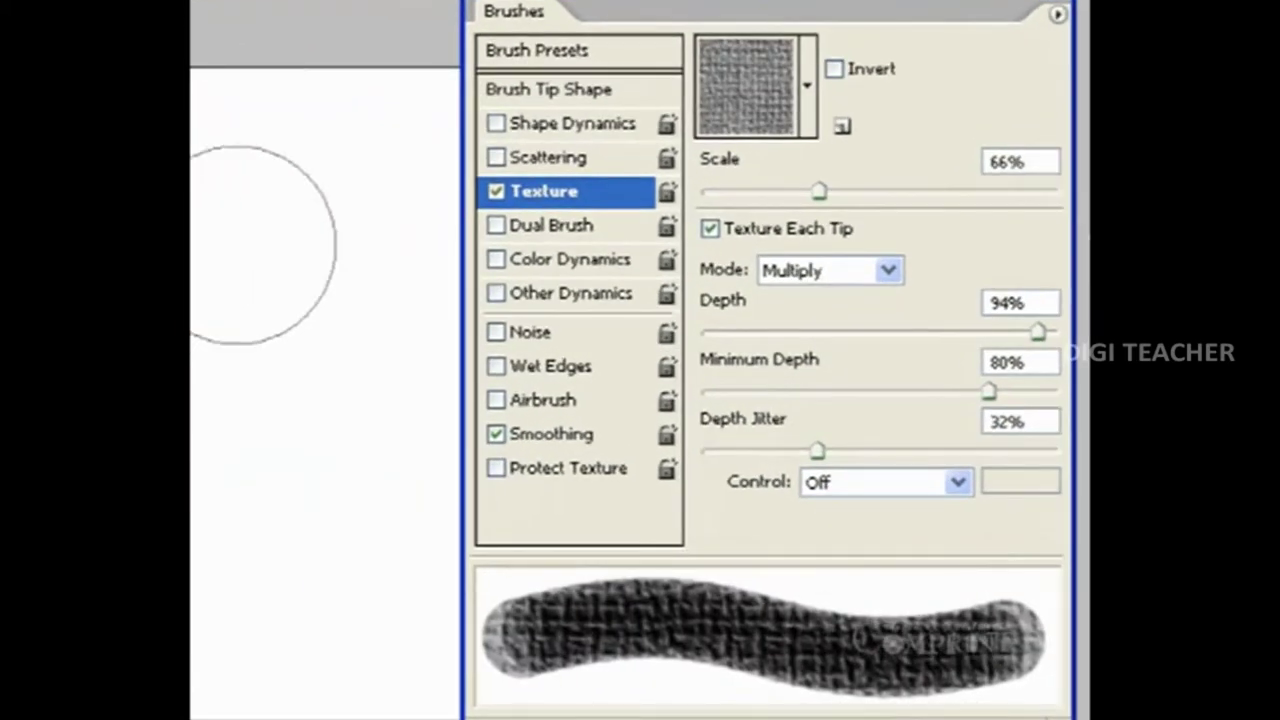
Raise the woven texture Scale to about 71%
click(817, 189)
mouse_move(817, 189)
mouse_down()
mouse_move(863, 185)
mouse_move(716, 193)
mouse_move(962, 190)
mouse_move(723, 190)
mouse_move(828, 187)
mouse_up()
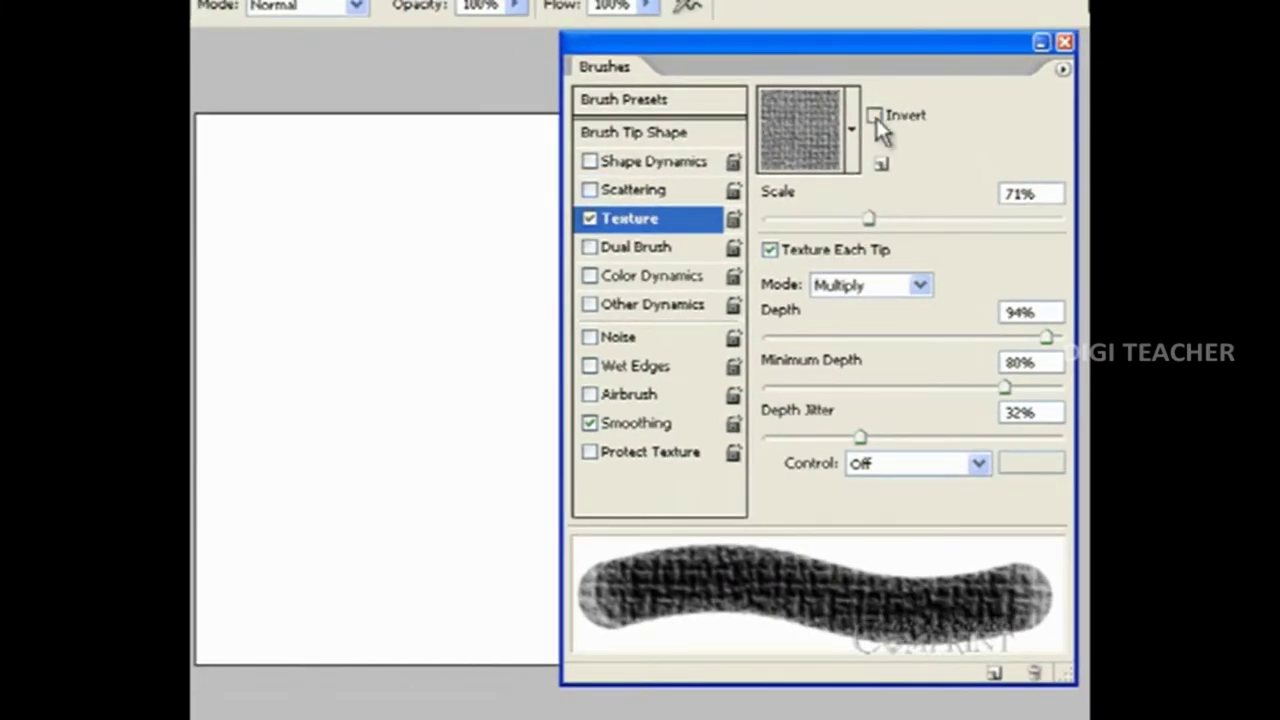
Invert the brush texture and lower Depth to about 67%, stamping orange test dabs between changes
click(360, 267)
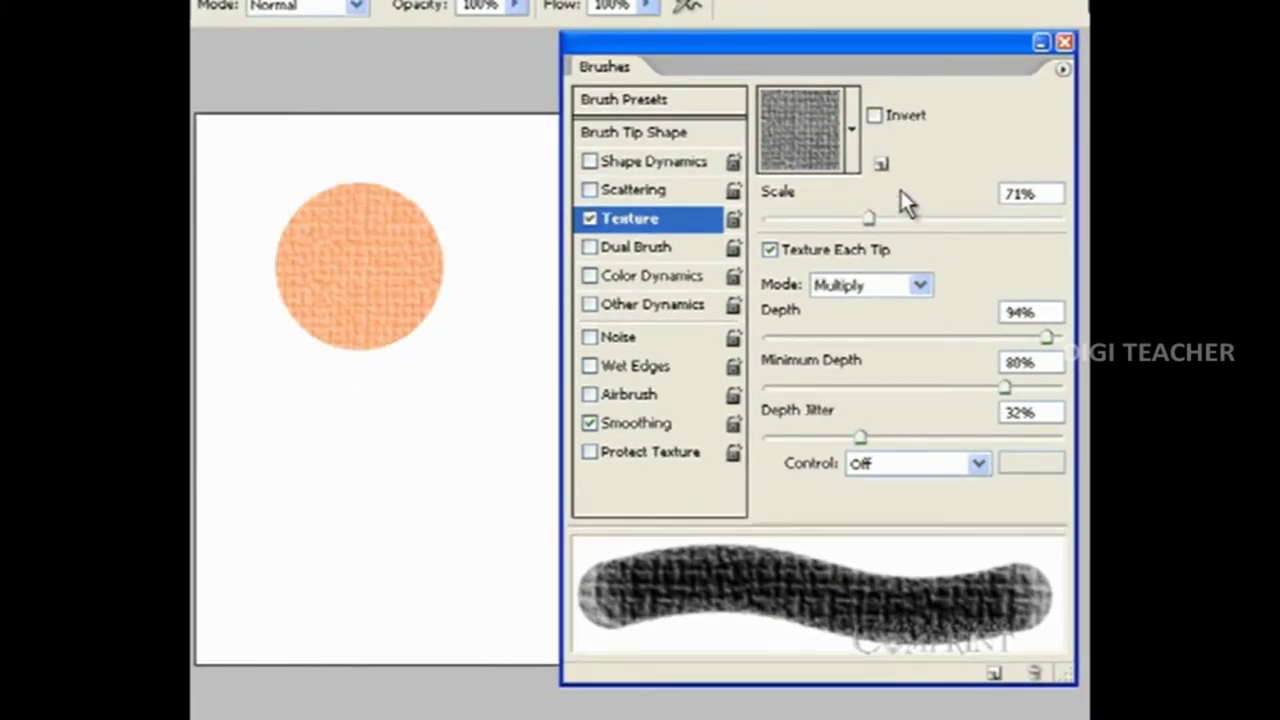
click(874, 115)
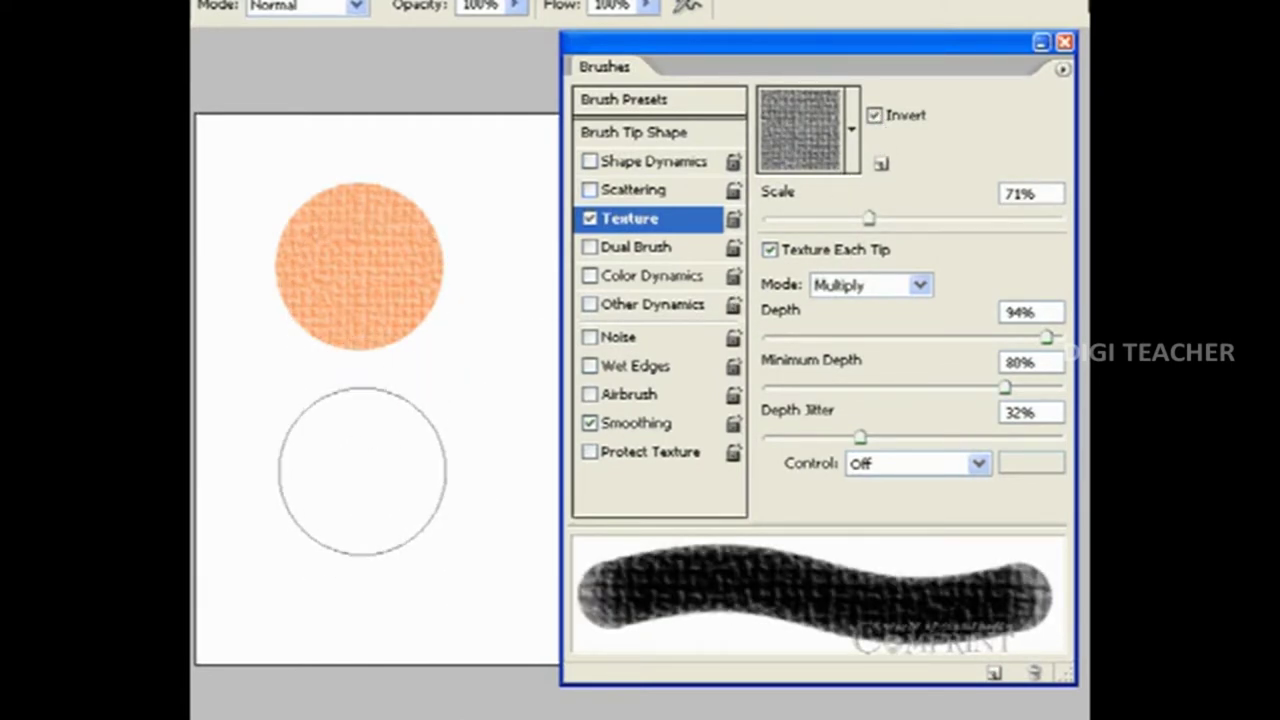
click(362, 470)
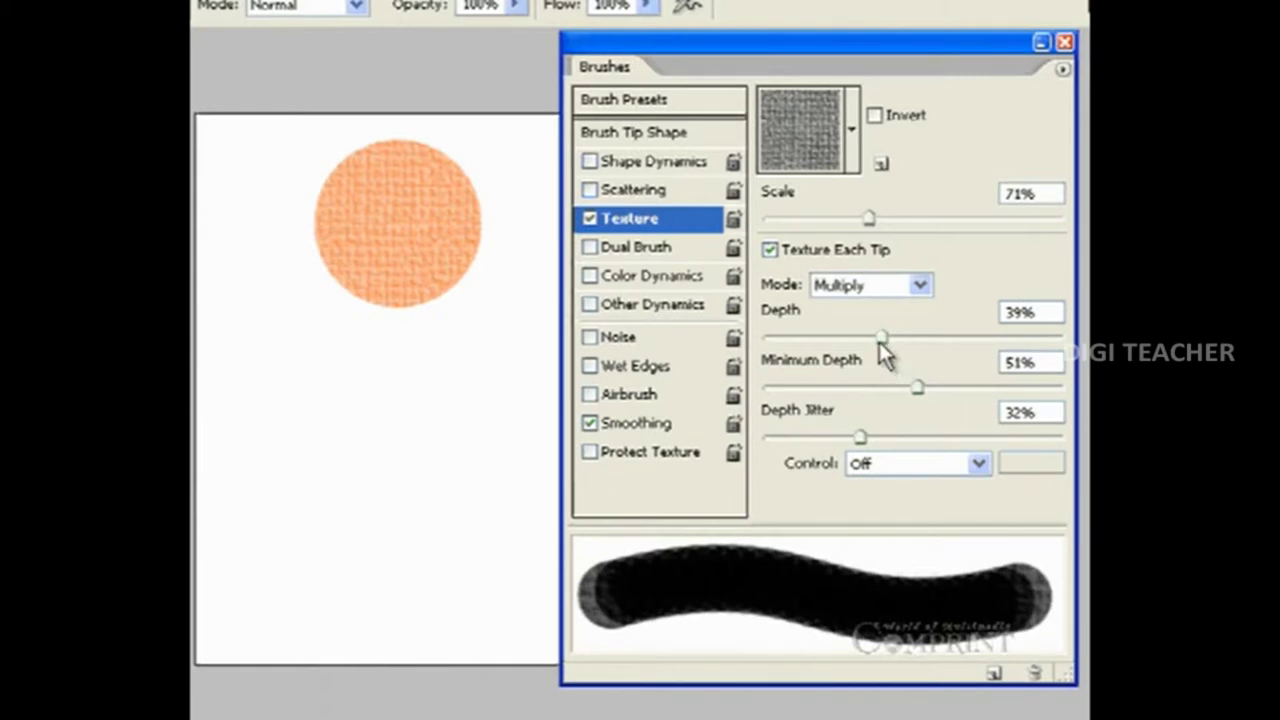
drag(881, 340, 1043, 340)
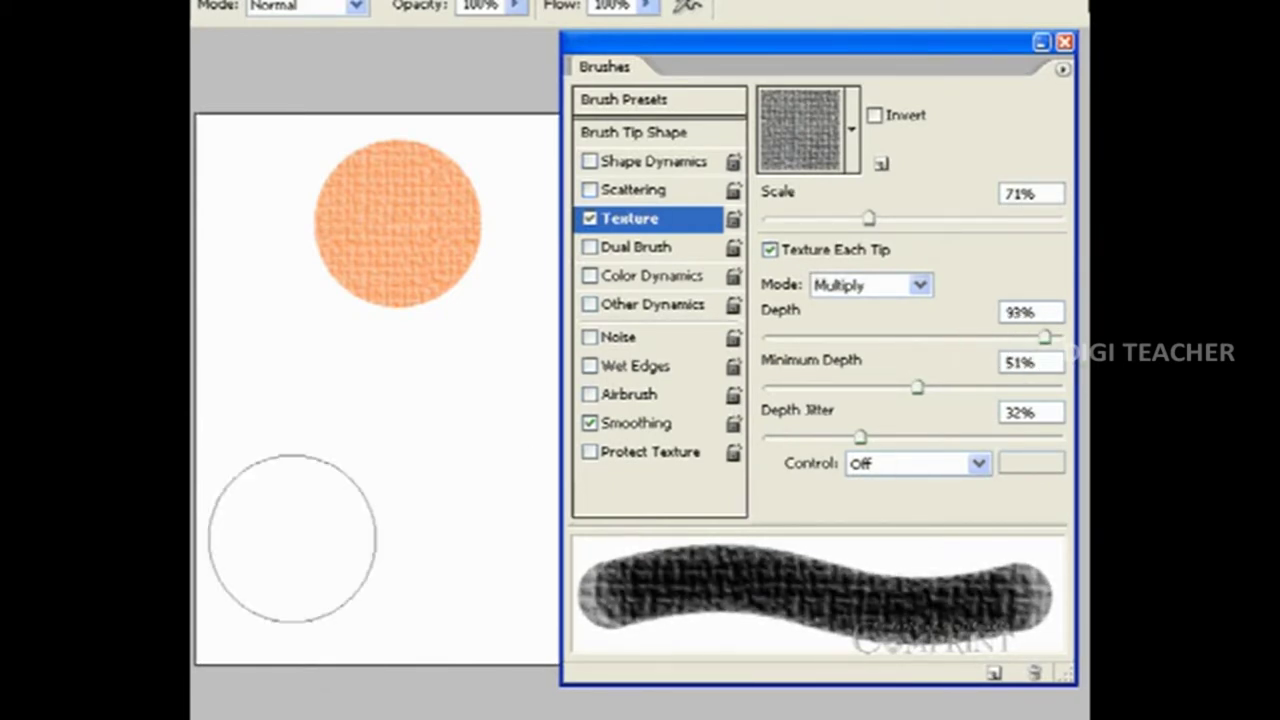
click(348, 447)
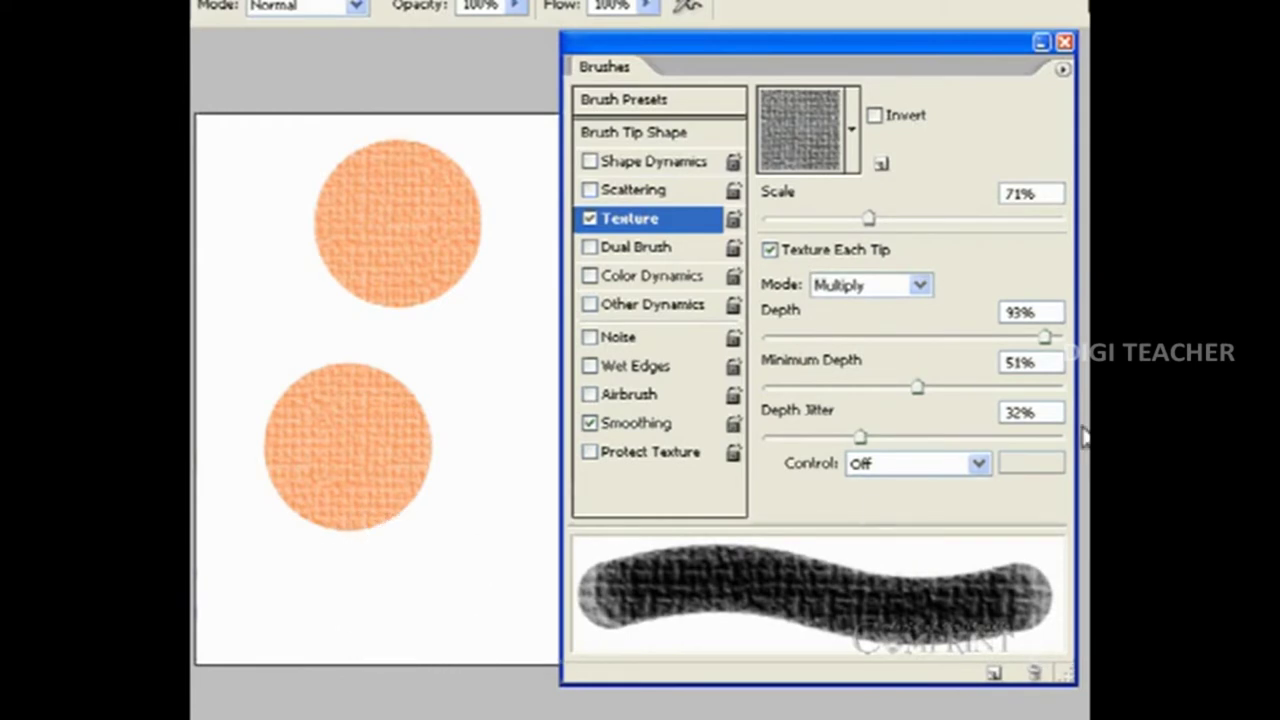
mouse_move(1035, 338)
mouse_down()
mouse_move(881, 336)
mouse_move(968, 336)
mouse_up()
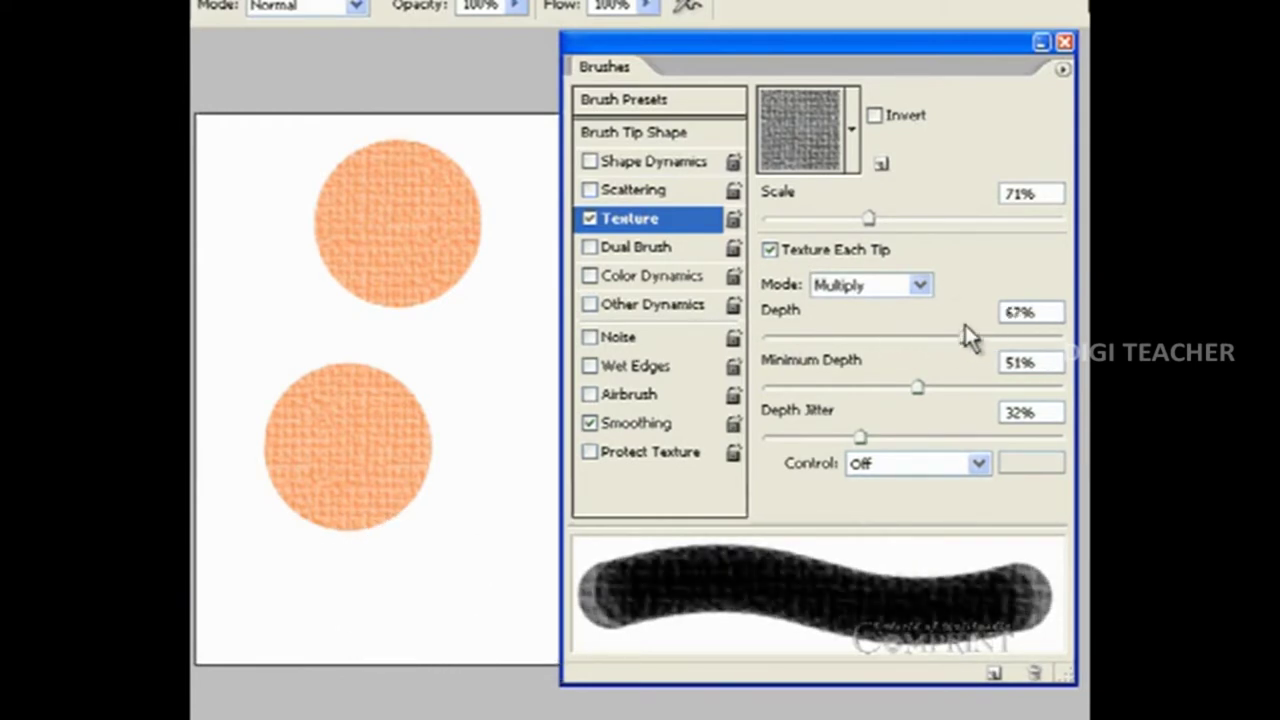
click(487, 573)
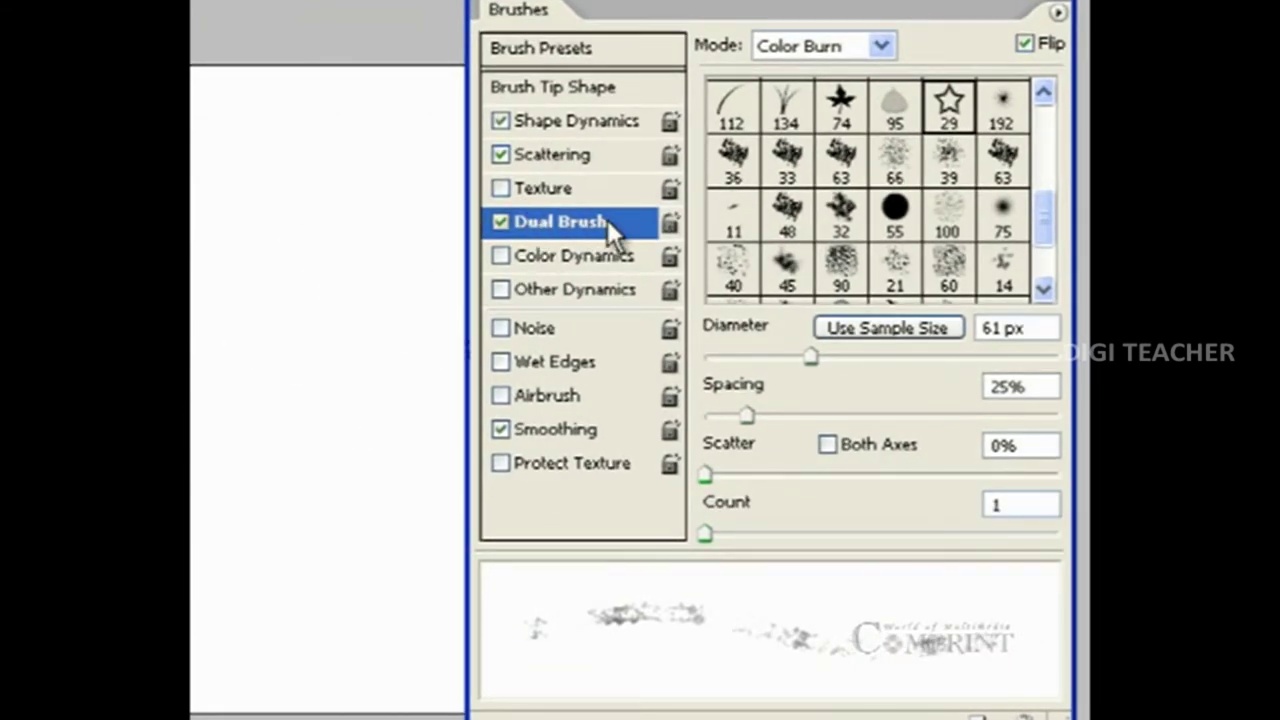
Switch to the 300 px soft round preset and enable Dual Brush with a 29 px star tip
click(552, 50)
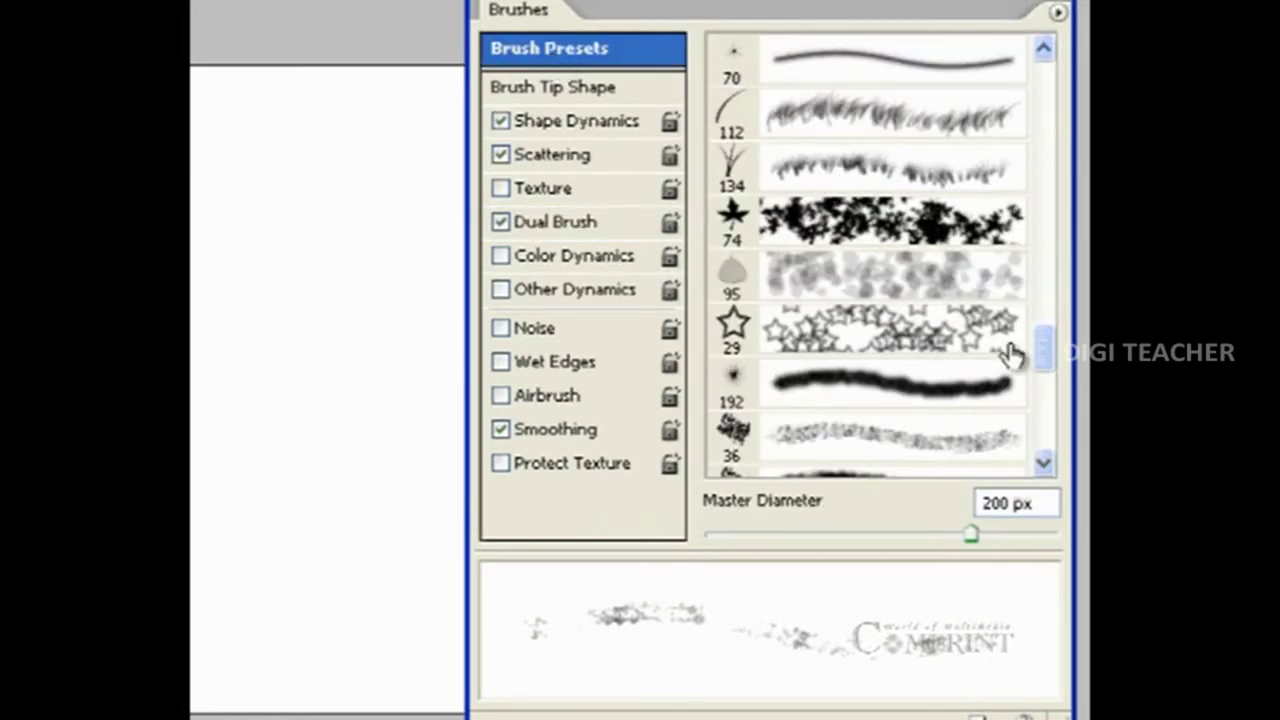
drag(1049, 358, 1050, 189)
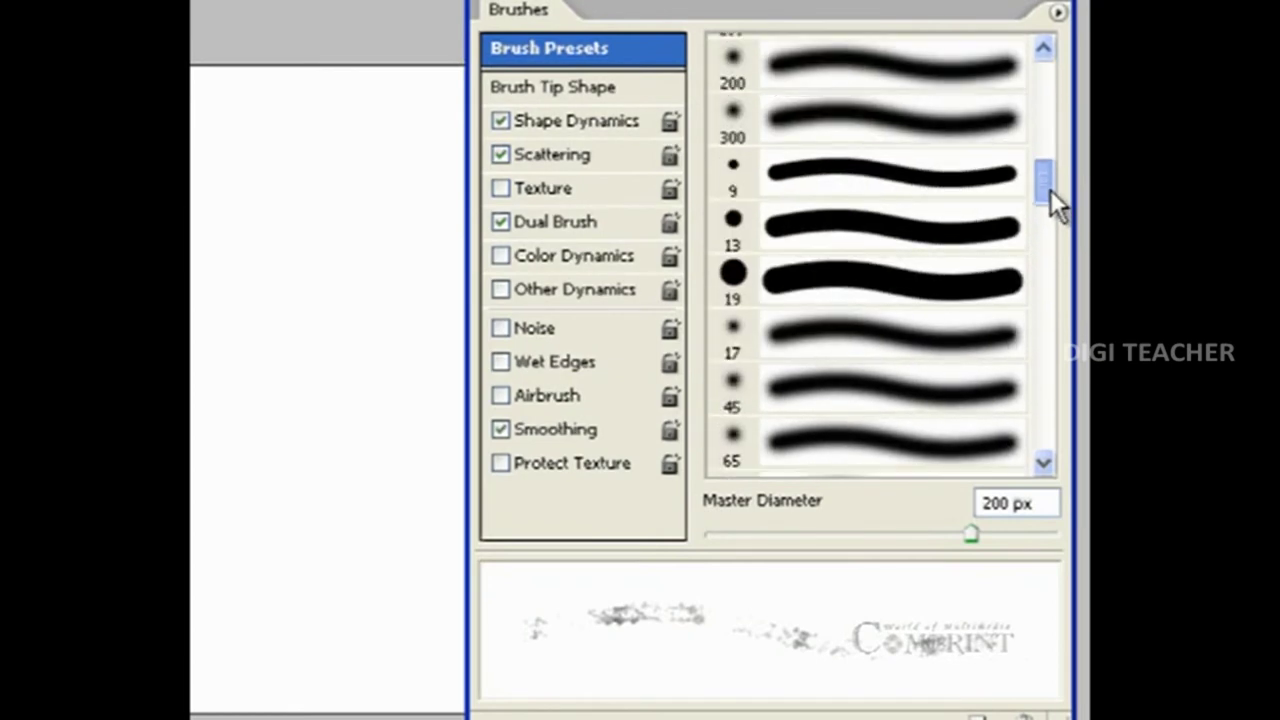
click(845, 285)
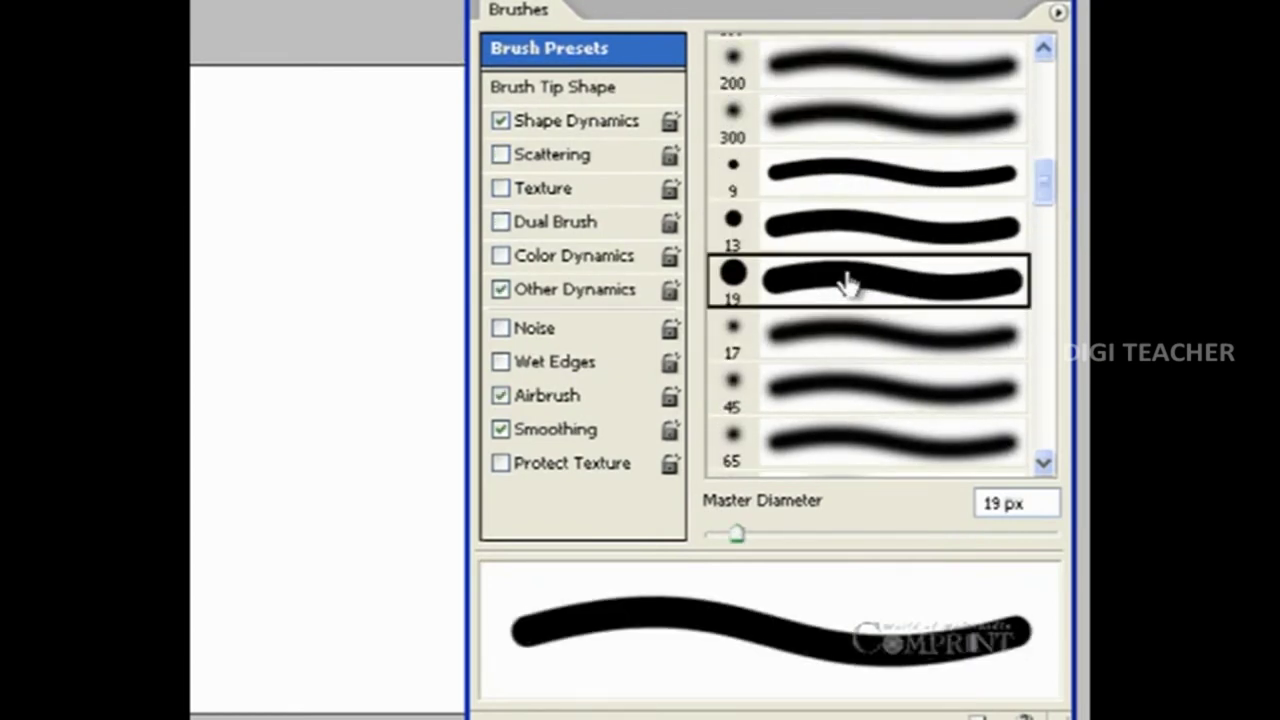
click(825, 123)
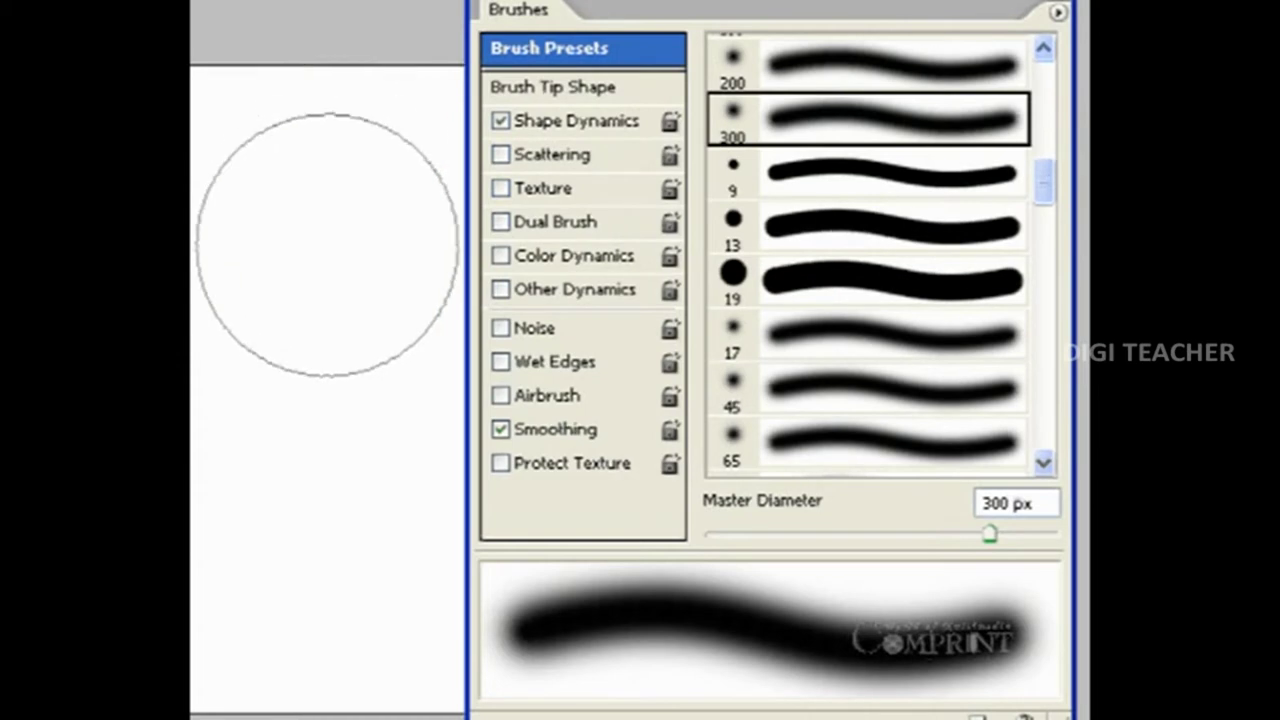
click(588, 226)
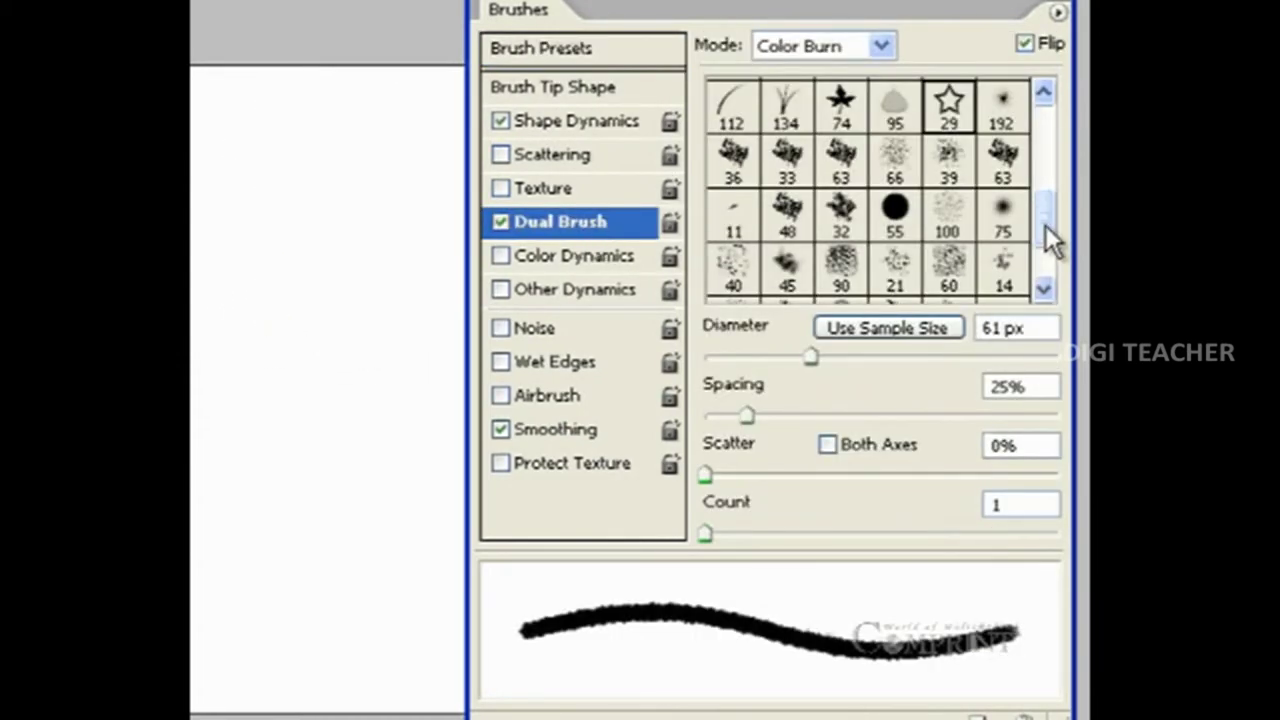
mouse_move(1046, 226)
mouse_down()
mouse_move(1030, 228)
mouse_move(1034, 143)
mouse_move(1043, 211)
mouse_move(992, 195)
mouse_up()
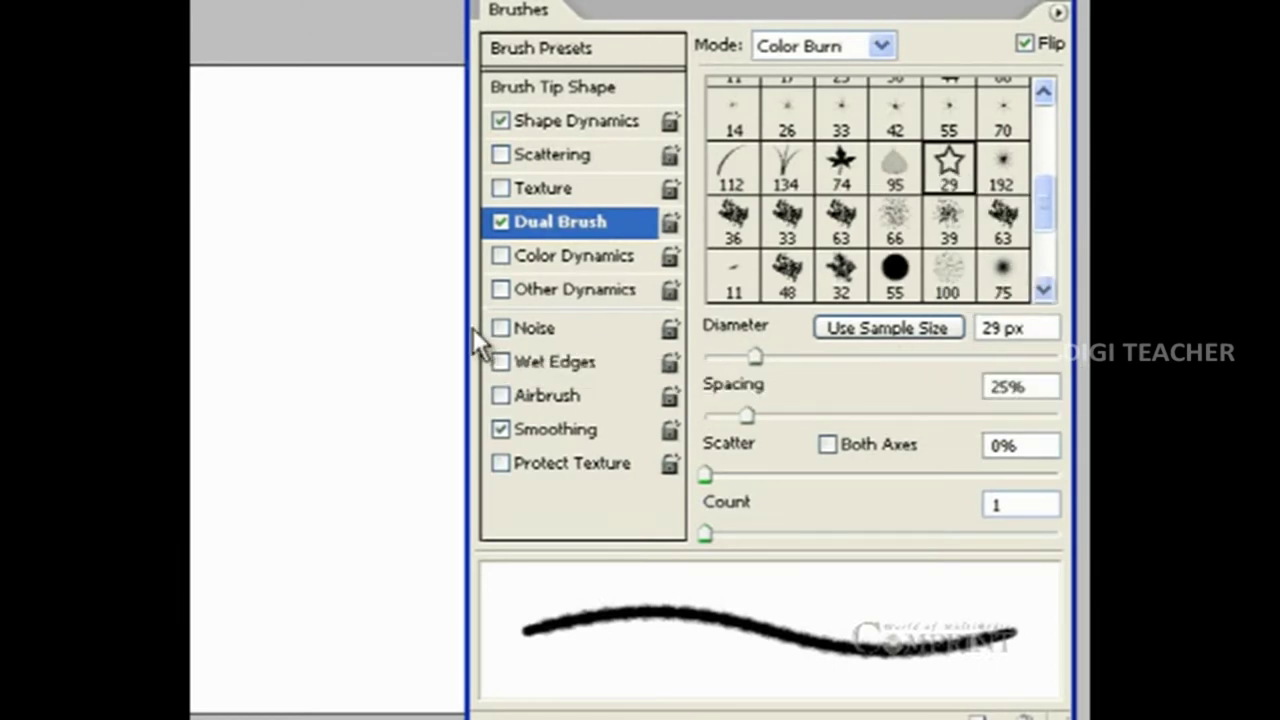
Set the dual star tip to 63 px, 122% spacing, 95% scatter, and paint an orange S-shaped stroke
mouse_move(757, 355)
mouse_down()
mouse_move(993, 360)
mouse_move(941, 370)
mouse_up()
mouse_move(741, 413)
mouse_down()
mouse_move(990, 412)
mouse_move(902, 408)
mouse_up()
mouse_move(712, 473)
mouse_down()
mouse_move(869, 464)
mouse_move(683, 486)
mouse_move(739, 481)
mouse_up()
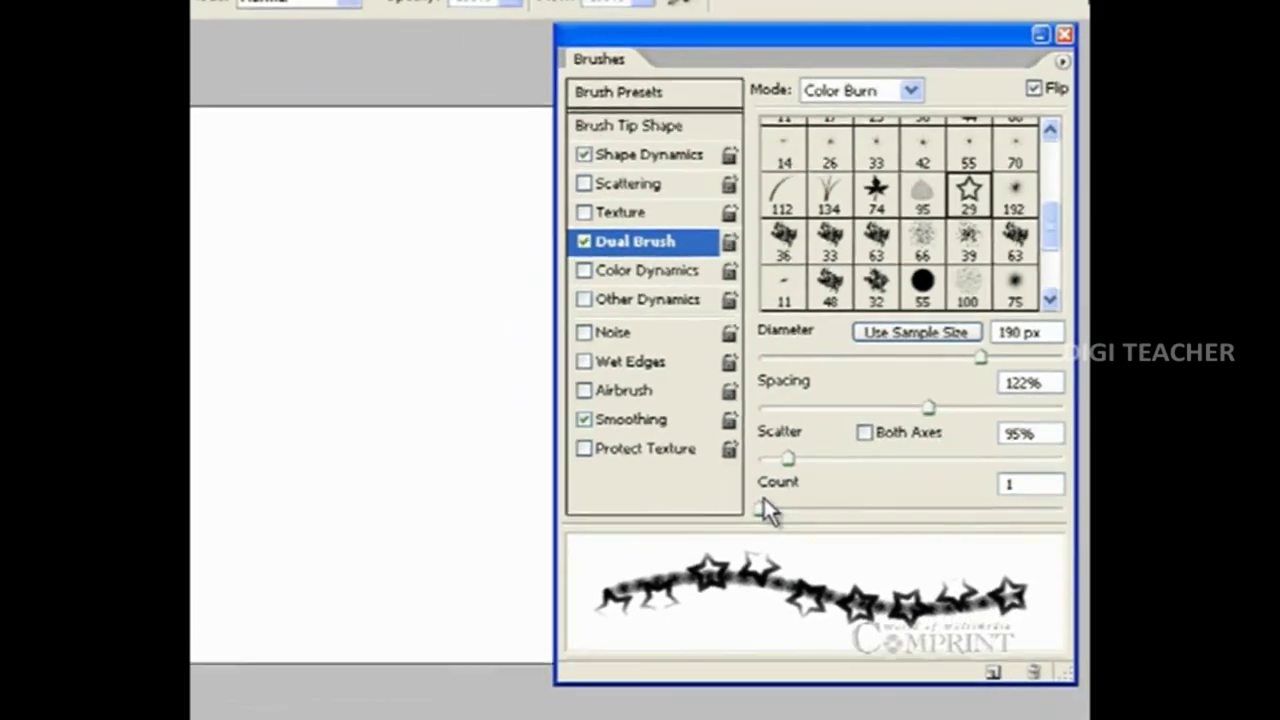
mouse_move(257, 267)
mouse_down()
mouse_move(357, 280)
mouse_move(414, 346)
mouse_move(305, 478)
mouse_move(280, 543)
mouse_move(306, 594)
mouse_move(380, 610)
mouse_move(464, 535)
mouse_move(448, 492)
mouse_up()
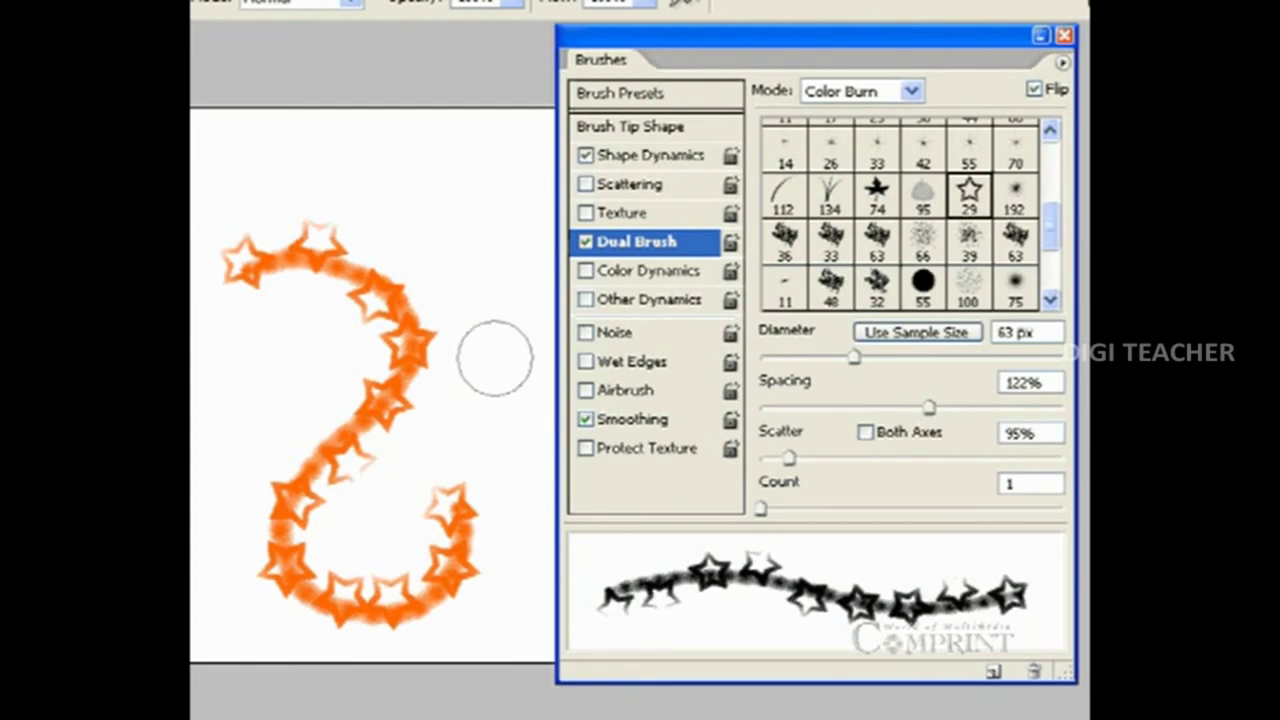
Set Dual Brush scatter to about 212% and spacing to 49%, painting orange star strokes including one across the top
drag(787, 459, 825, 460)
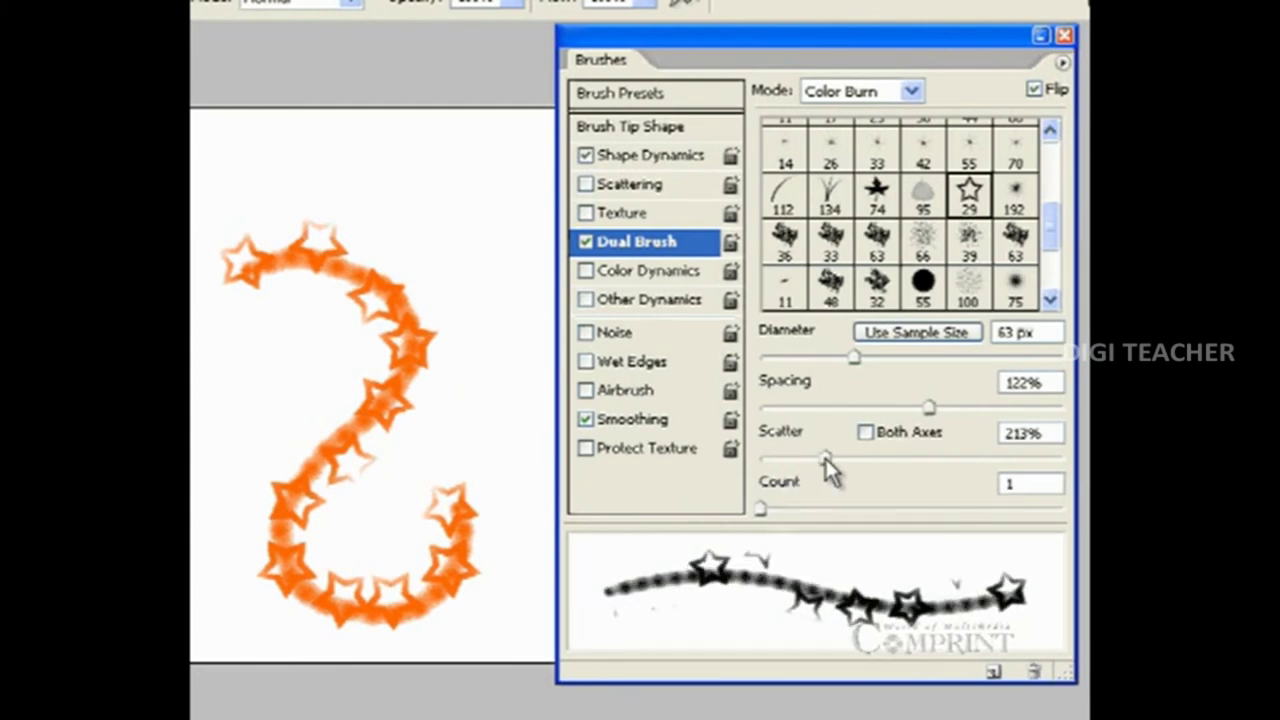
mouse_move(425, 175)
mouse_down()
mouse_move(509, 474)
mouse_move(520, 531)
mouse_move(509, 609)
mouse_move(450, 660)
mouse_move(343, 669)
mouse_move(266, 646)
mouse_move(212, 572)
mouse_up()
drag(207, 420, 278, 355)
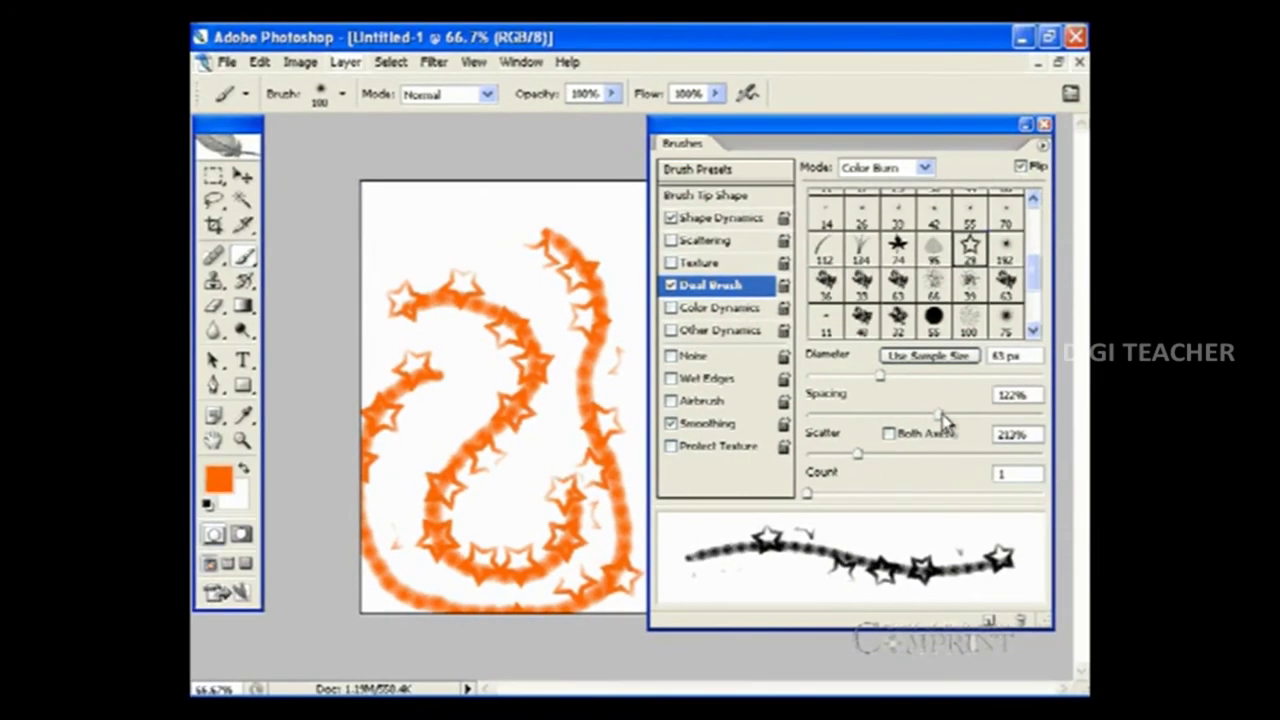
drag(940, 413, 866, 420)
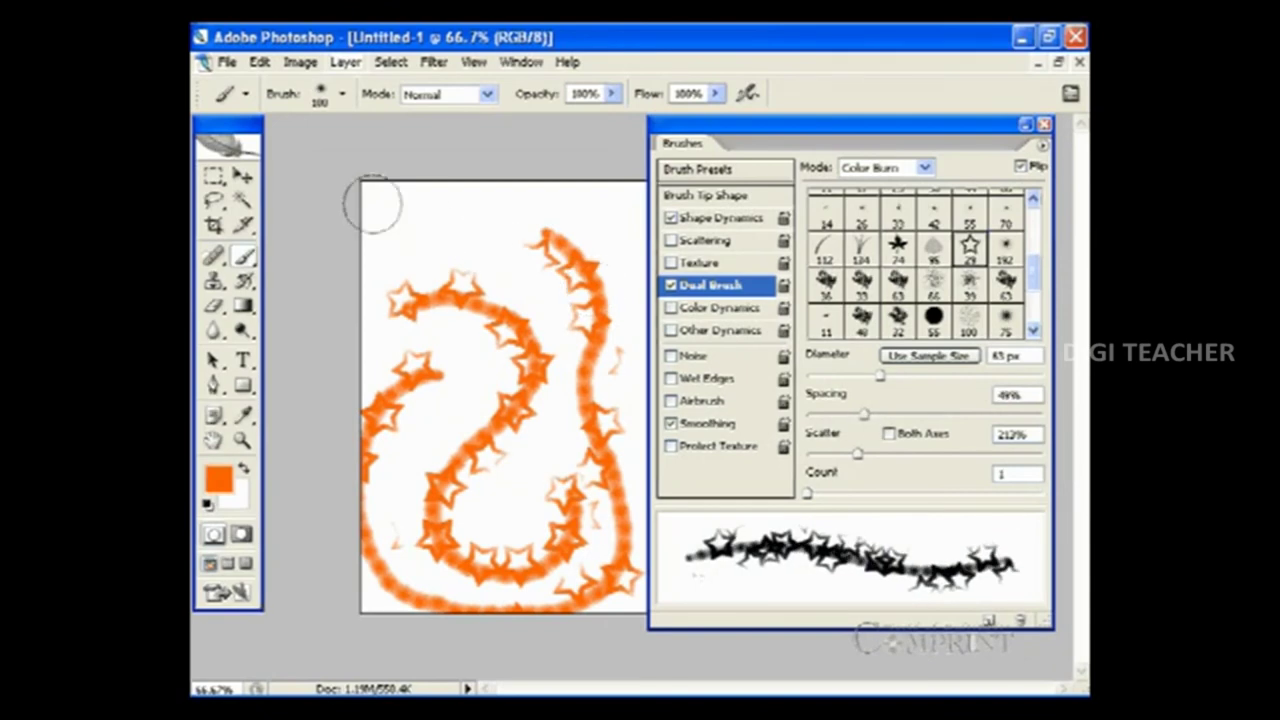
mouse_move(385, 225)
mouse_down()
mouse_move(429, 229)
mouse_move(500, 194)
mouse_move(550, 198)
mouse_up()
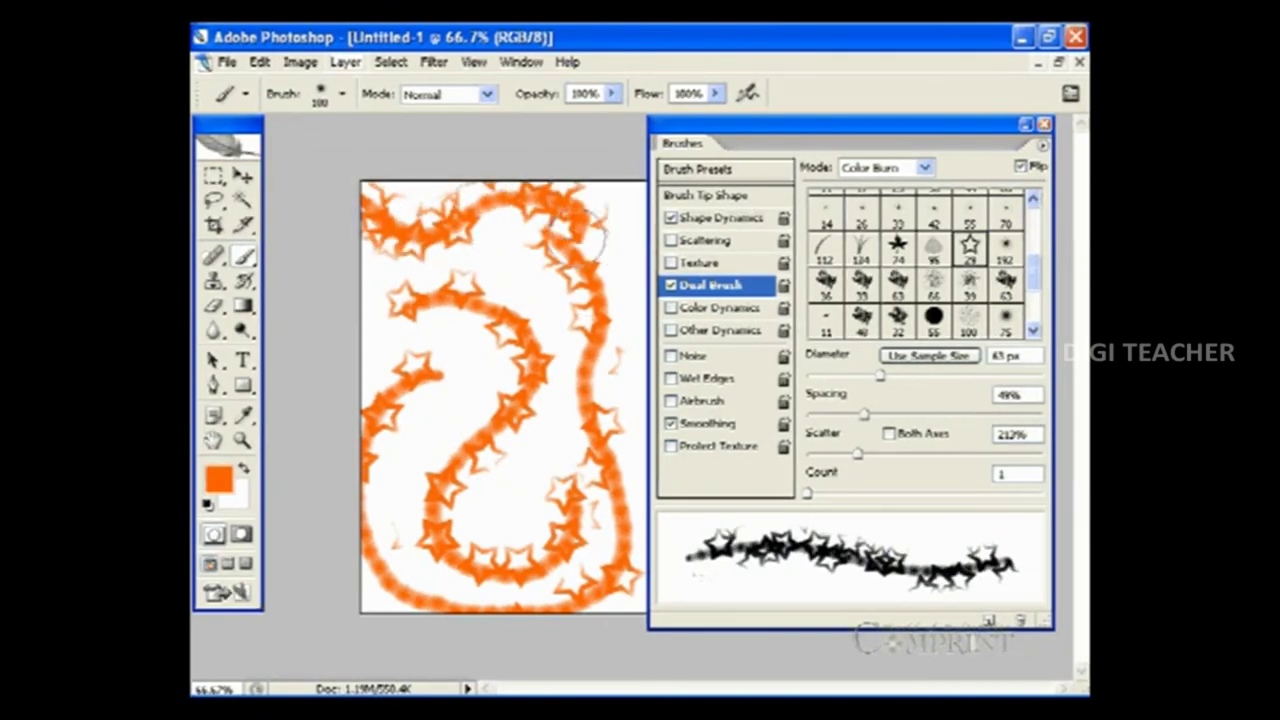